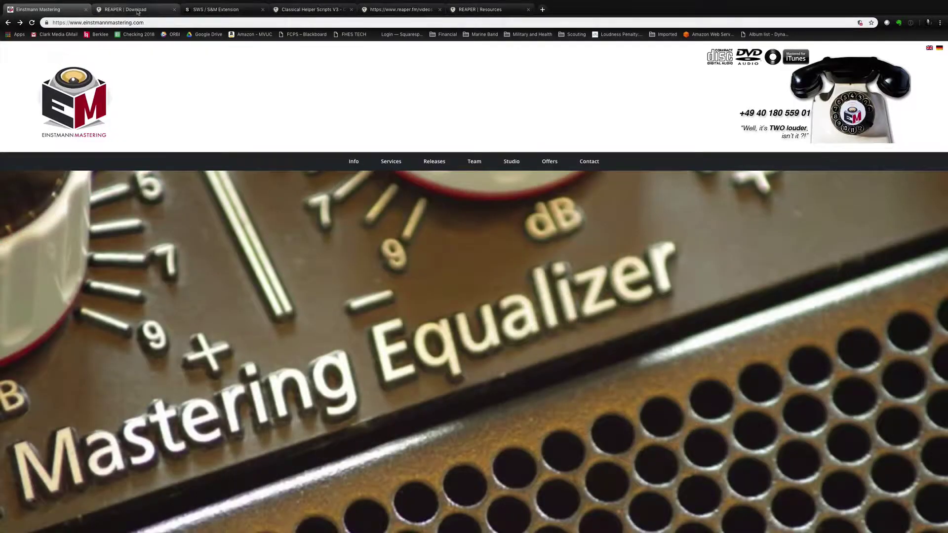
- Go from the REAPER download page to the purchase page listing the $60 and $225 licences
left_click(138, 10)
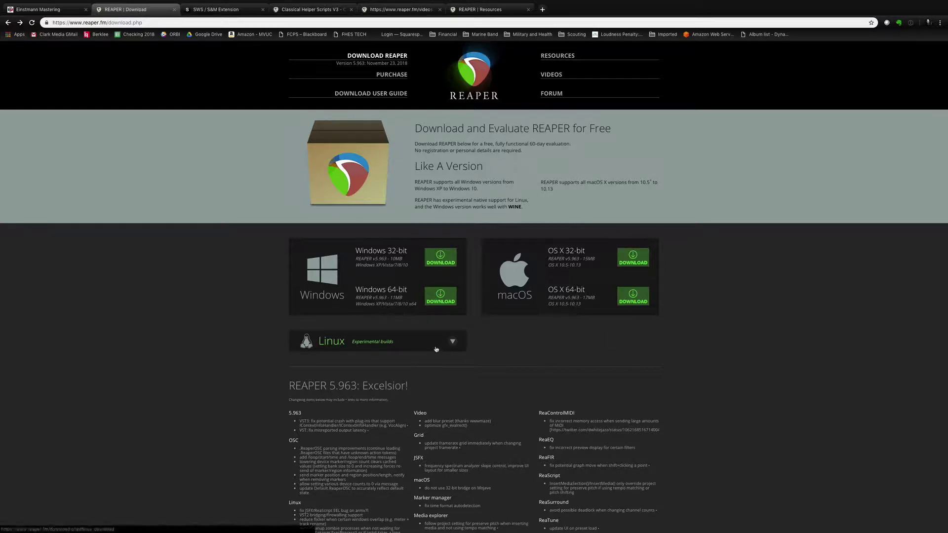
left_click(405, 77)
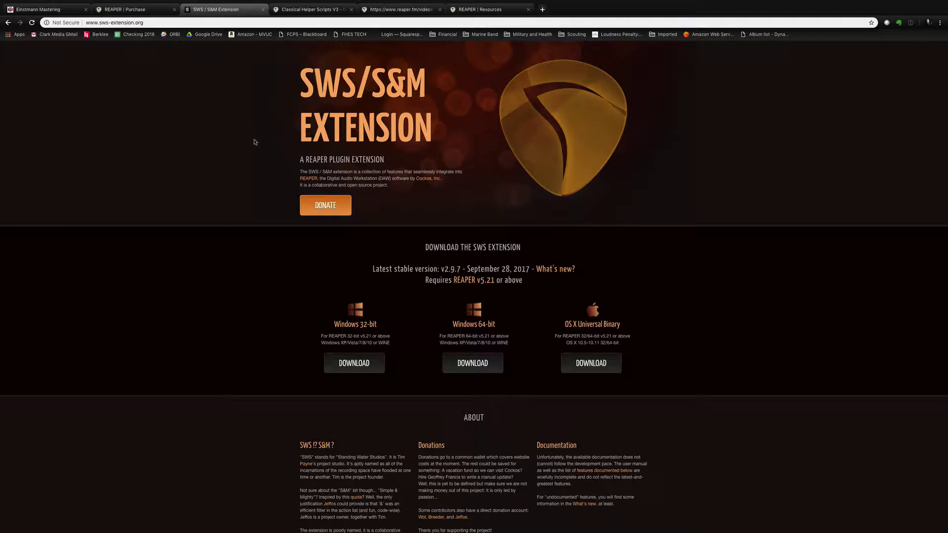
- Switch to REAPER and open the SWS Loudness table from the Extensions menu
key("super+Tab")
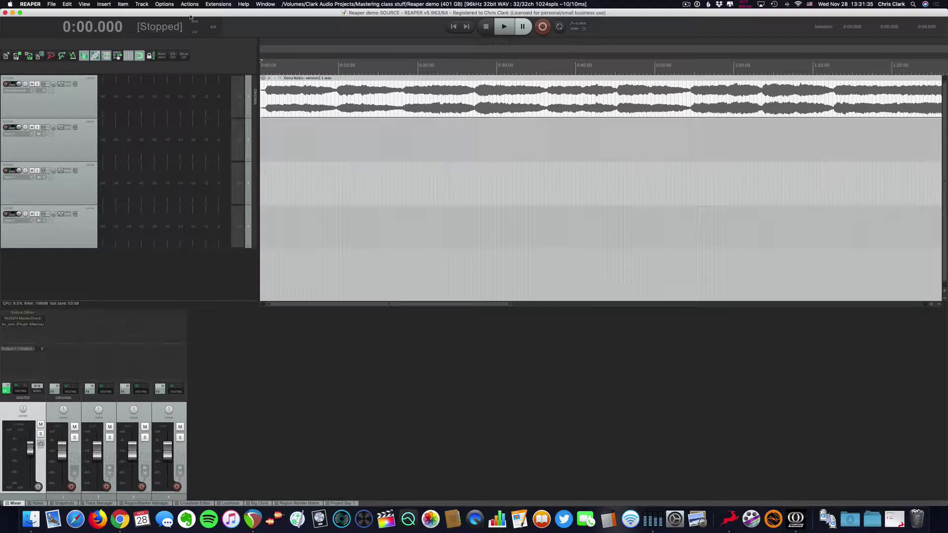
left_click(219, 5)
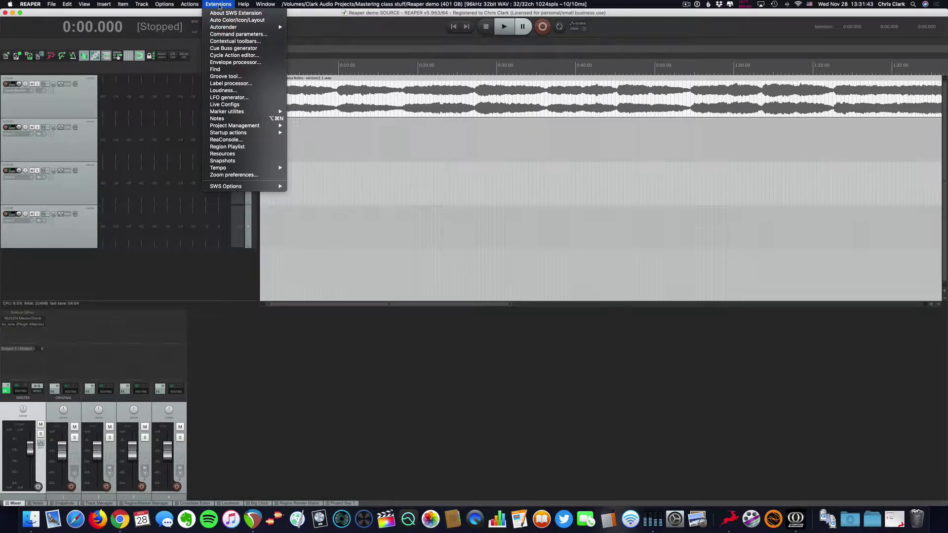
left_click(231, 92)
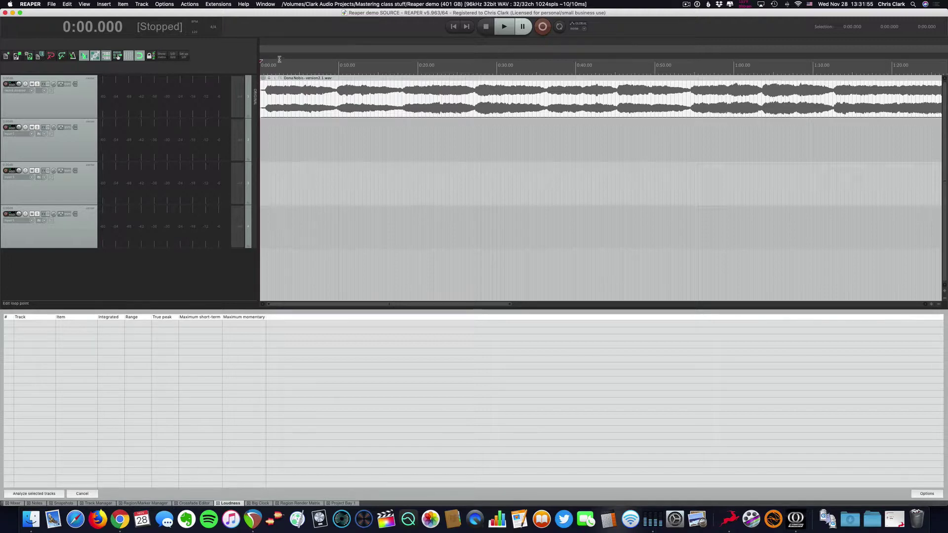
left_click(217, 4)
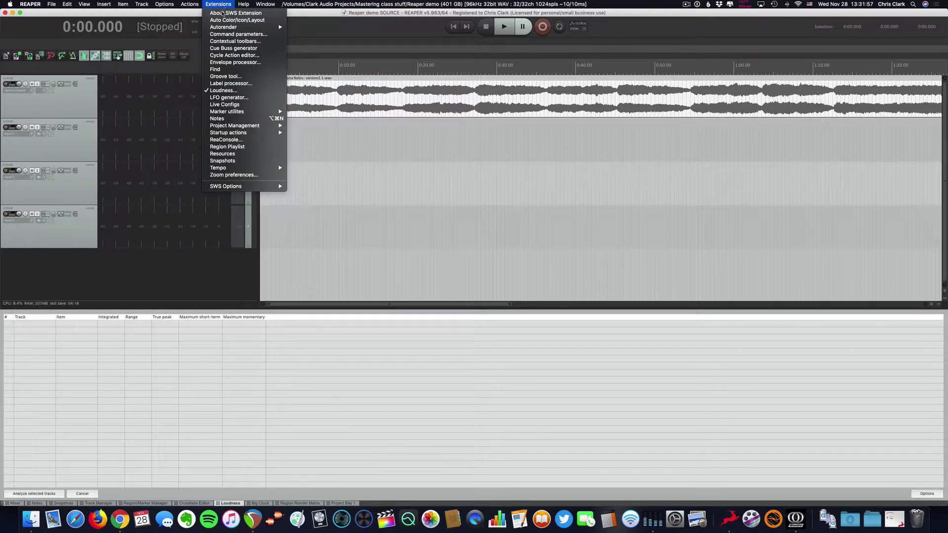
left_click(242, 48)
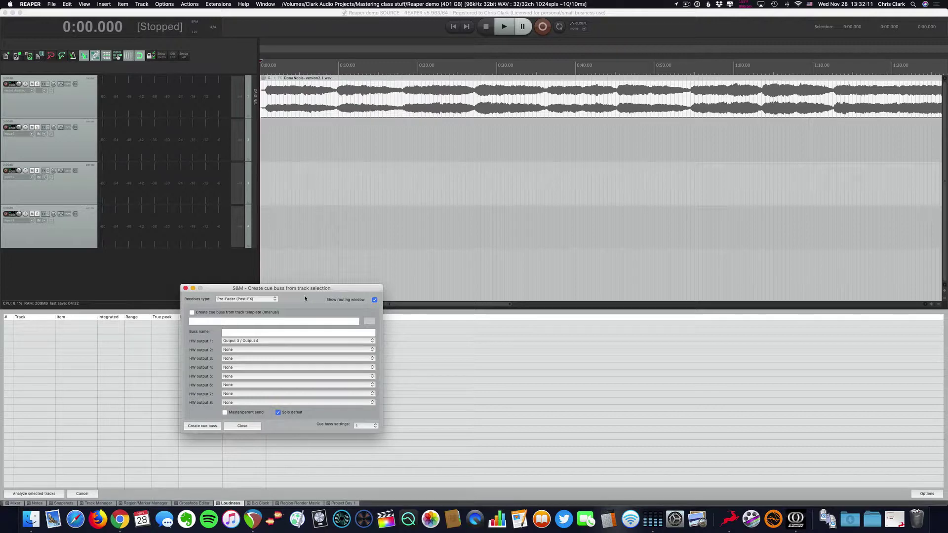
left_click(242, 425)
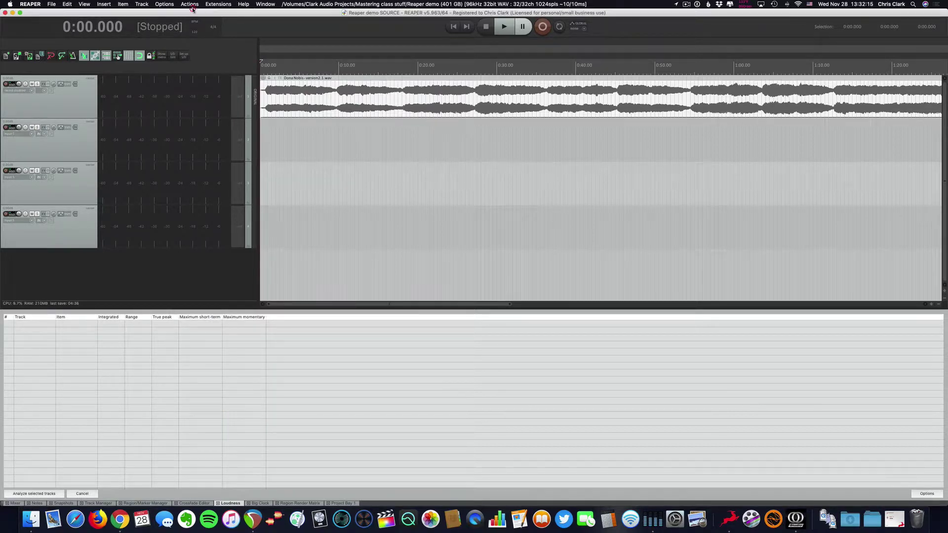
left_click(191, 5)
mouse_move(213, 7)
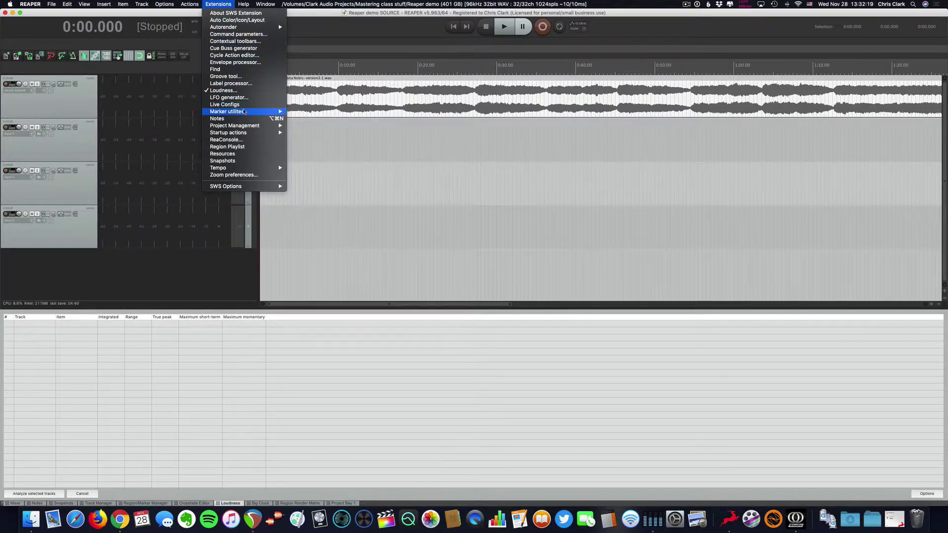
mouse_move(244, 112)
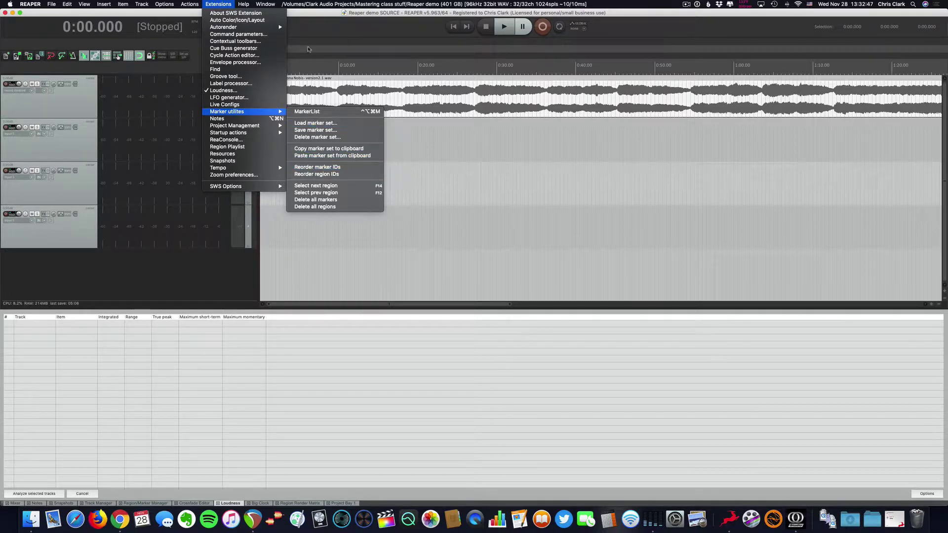
left_click(312, 17)
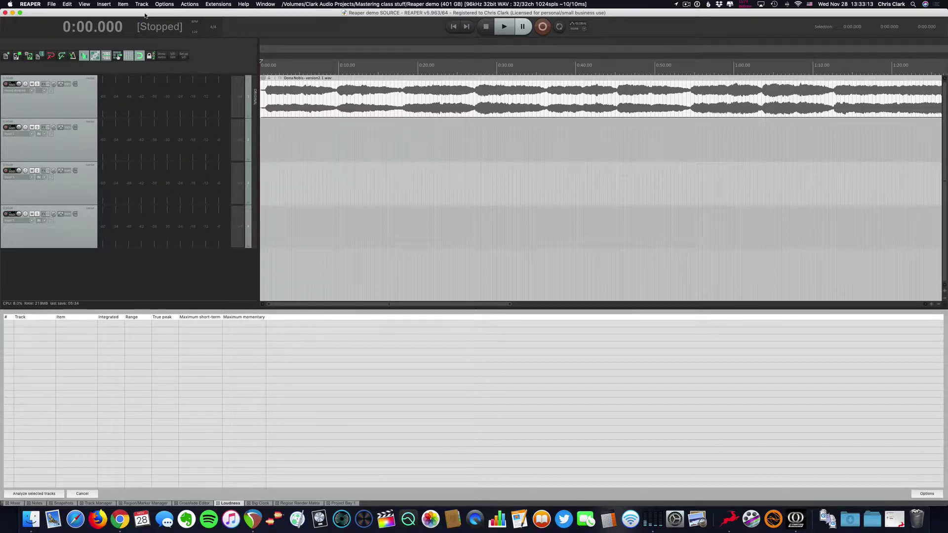
key("super+Tab")
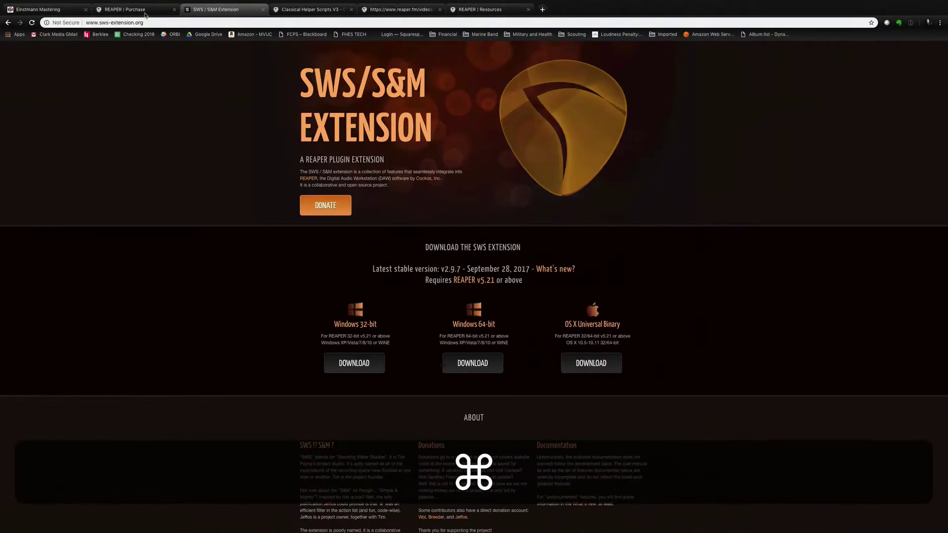
left_click(312, 12)
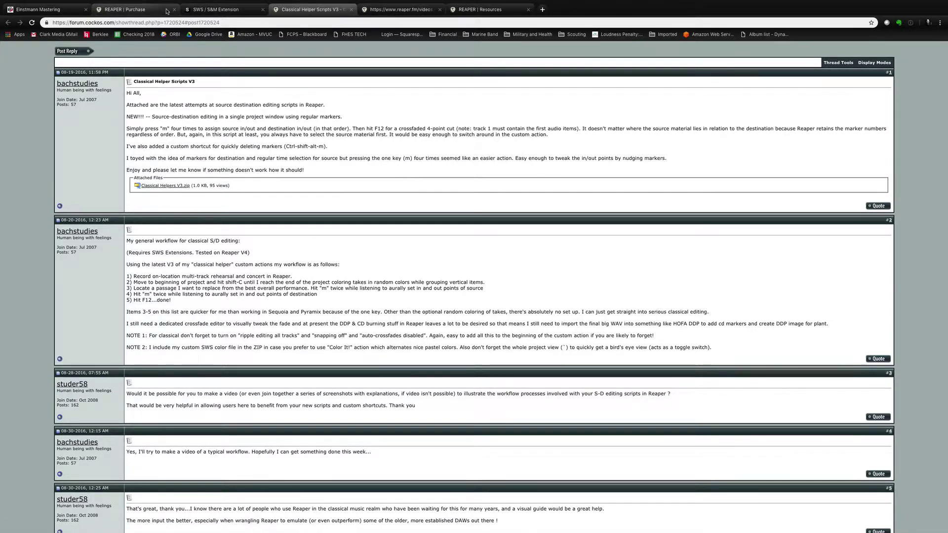
key("super+Tab")
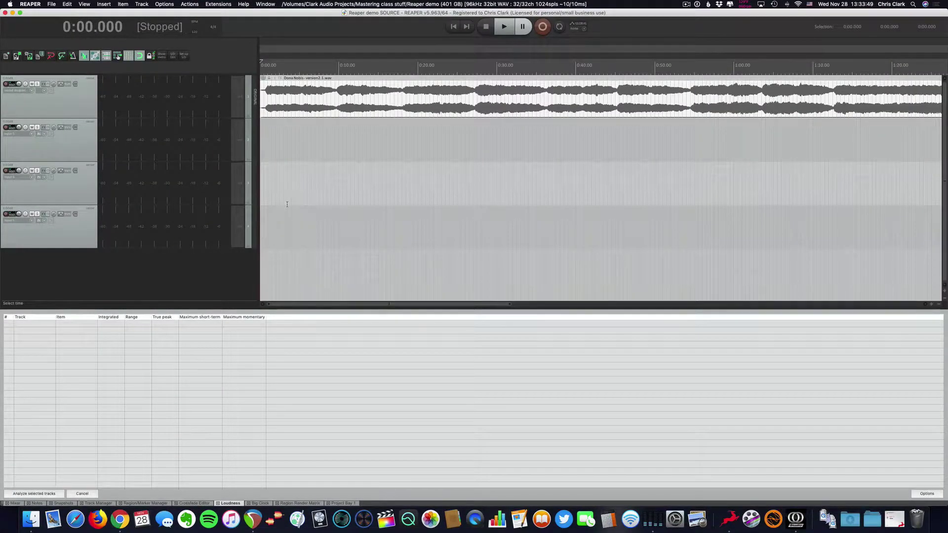
- Close the Loudness table, then try time selections of 0:10–0:18.5 and about 0:27–0:35
key("alt+i")
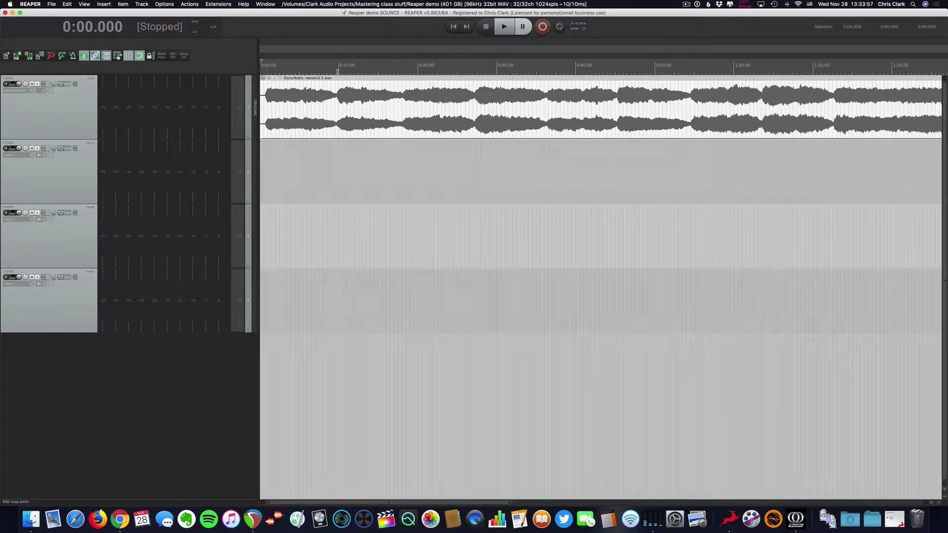
left_click_drag(339, 80, 403, 108)
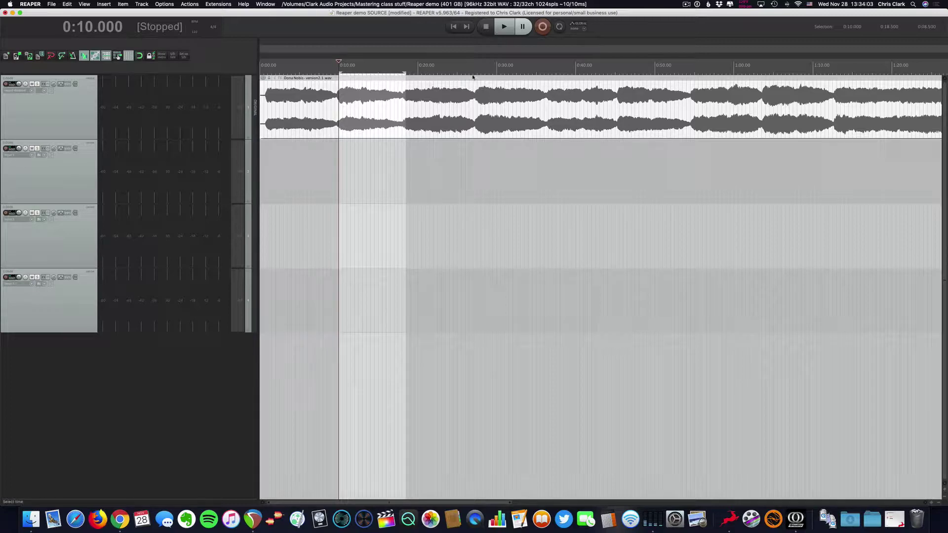
left_click_drag(472, 79, 541, 94)
- Clear the time selection and return the edit position to the project start
left_click(454, 26)
left_click(269, 63)
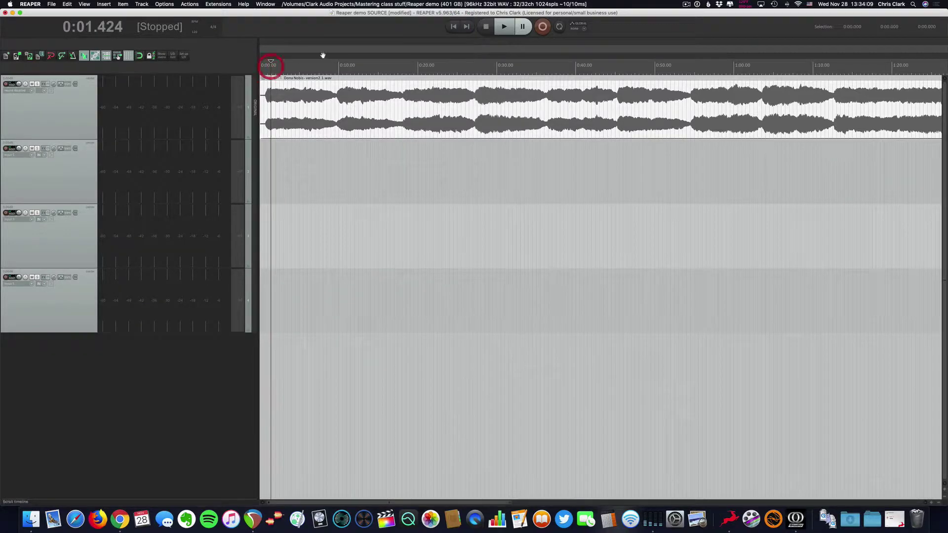
left_click(453, 27)
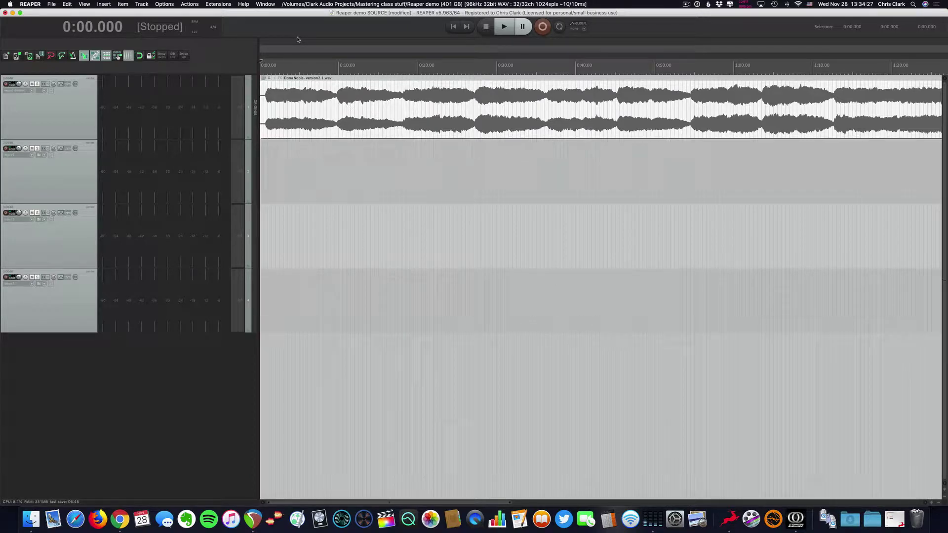
- Save a new project tab to the Desktop as 'Reaper DEMO DESTINATION', with media copying off
key("alt+super+e")
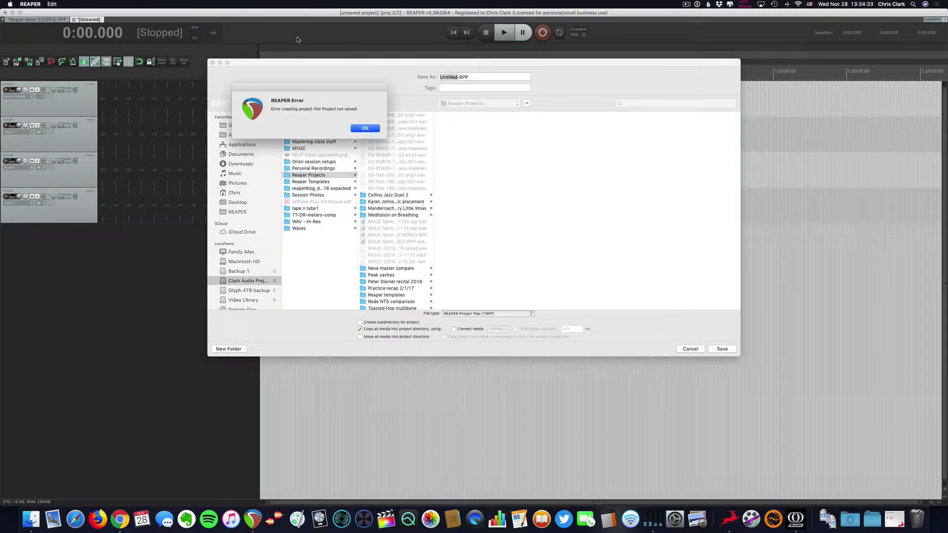
left_click(365, 128)
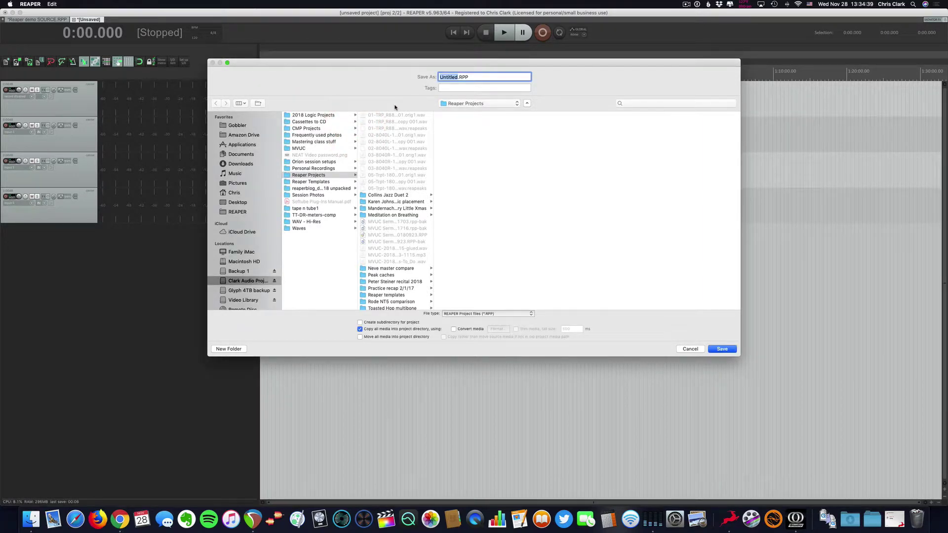
type("Reaper ")
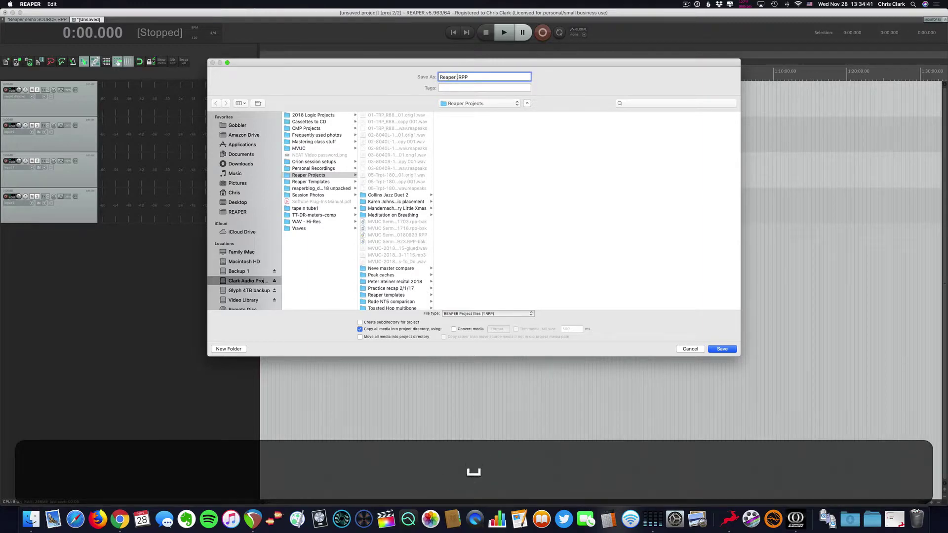
type("DEMO")
key("BackSpace")
type("O DESTINATION")
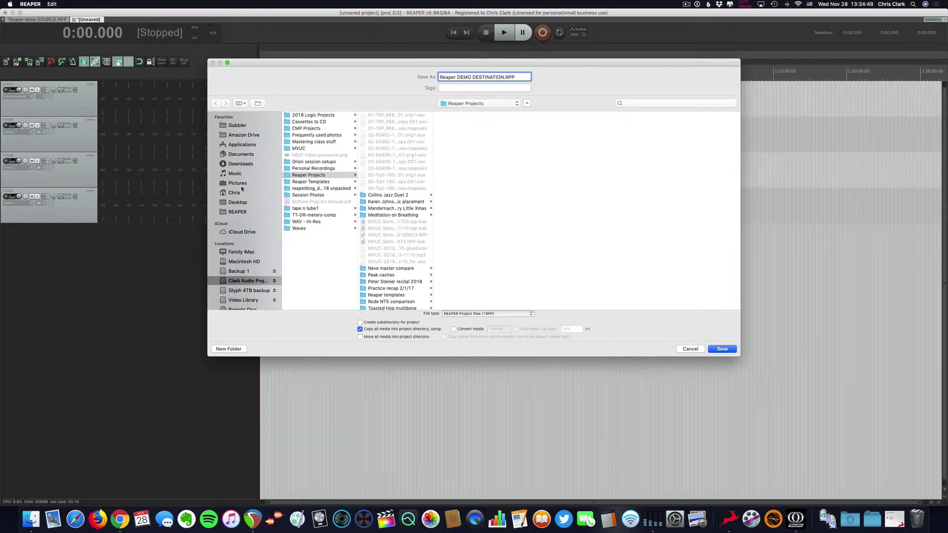
left_click(238, 203)
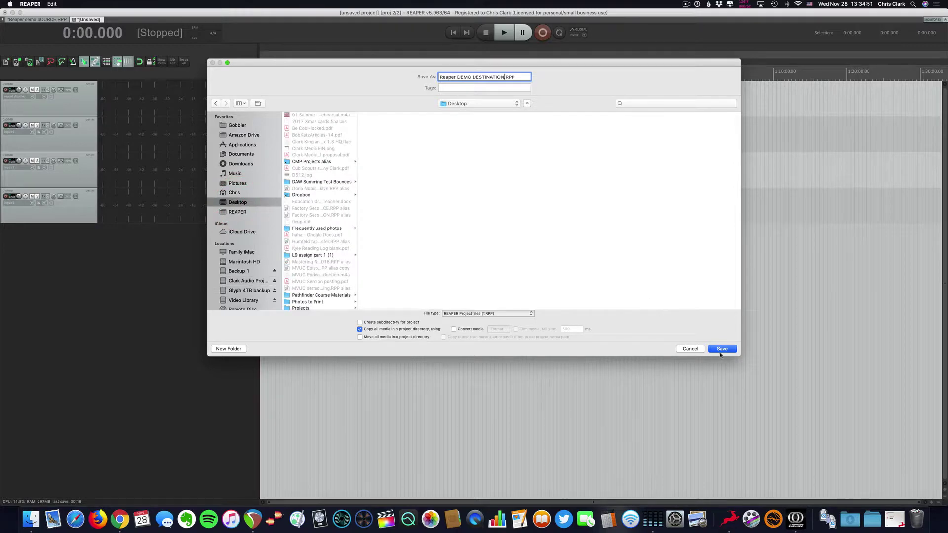
left_click(360, 329)
left_click(718, 349)
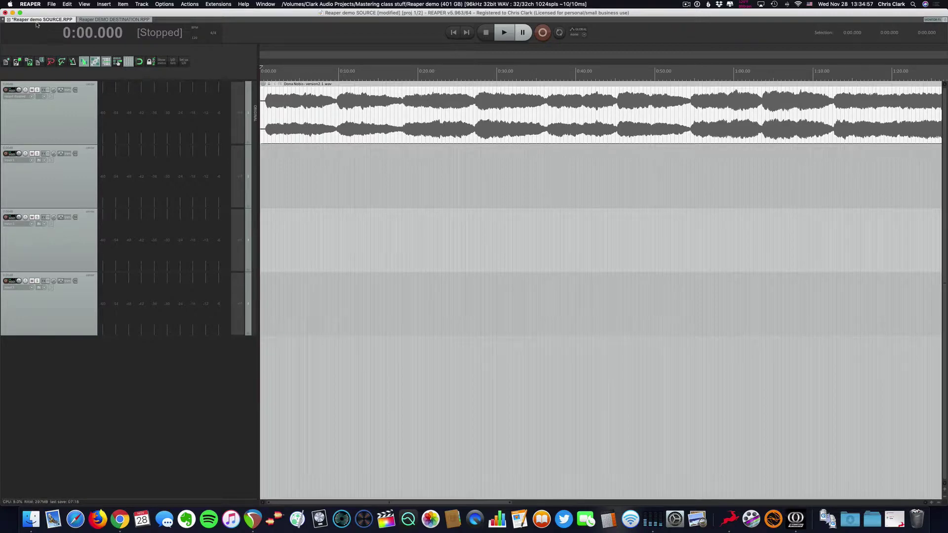
- Switch between the destination and source project tabs, ending on the source
left_click(97, 20)
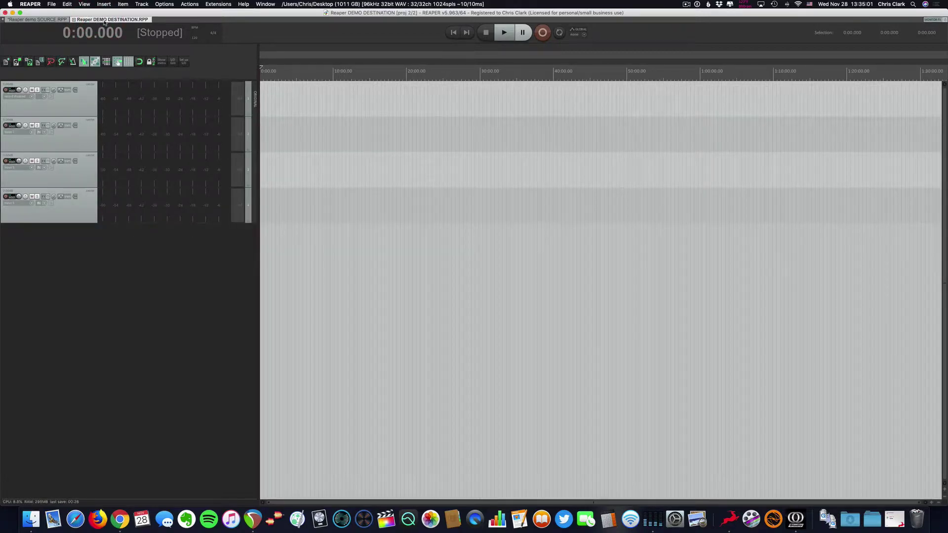
left_click(48, 20)
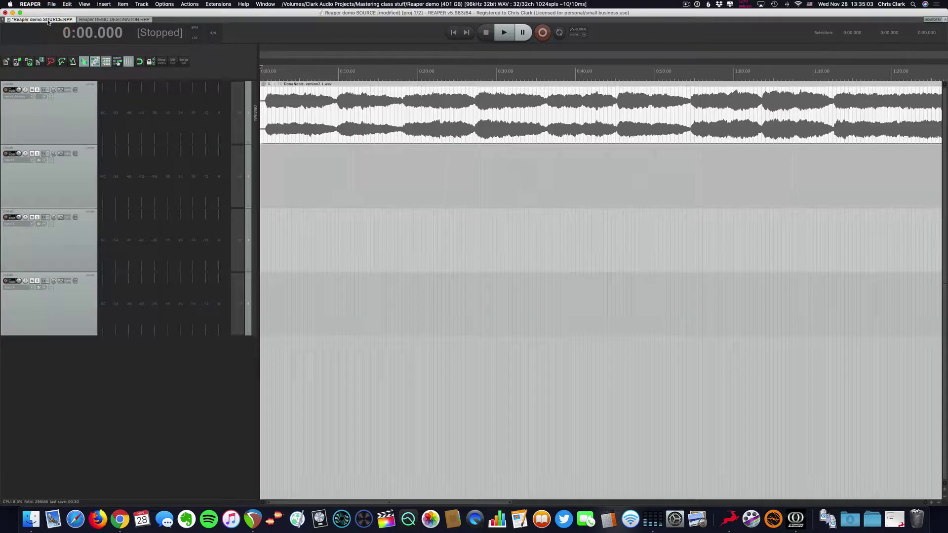
left_click(102, 20)
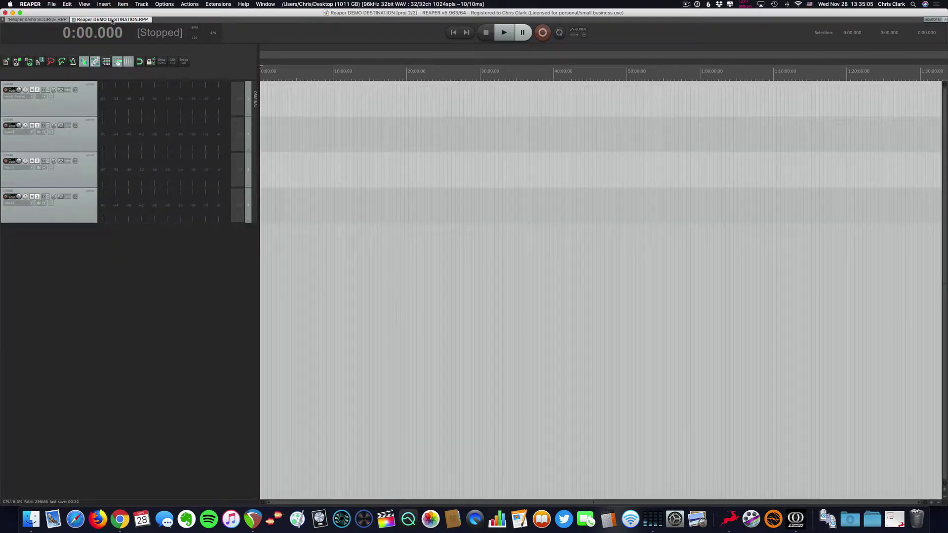
left_click(49, 20)
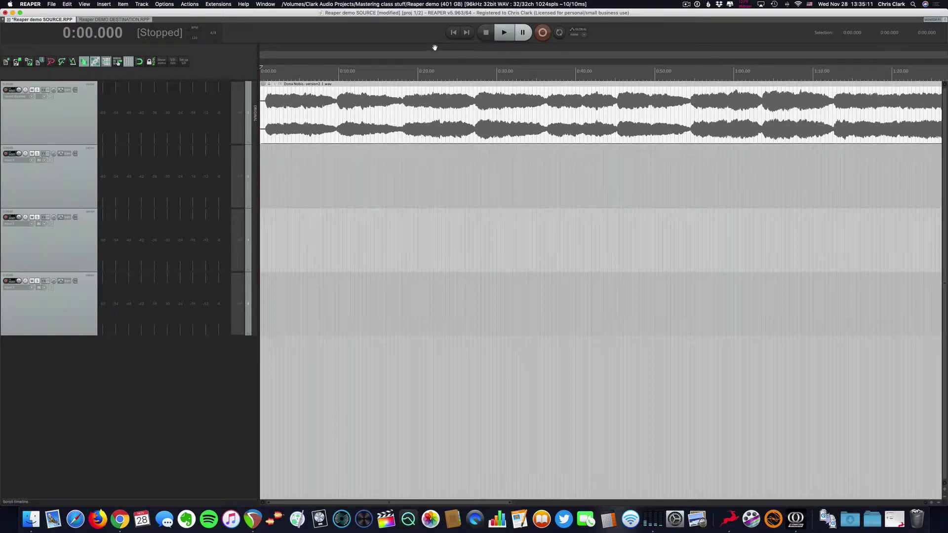
- Play the source recording, then select from 0:00.000 to 0:18.184
key("space")
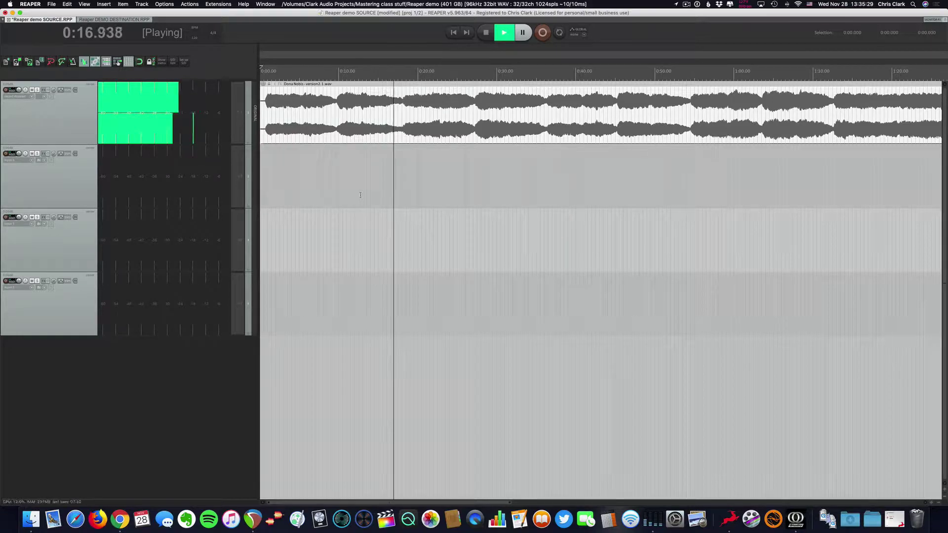
key("ctrl+space")
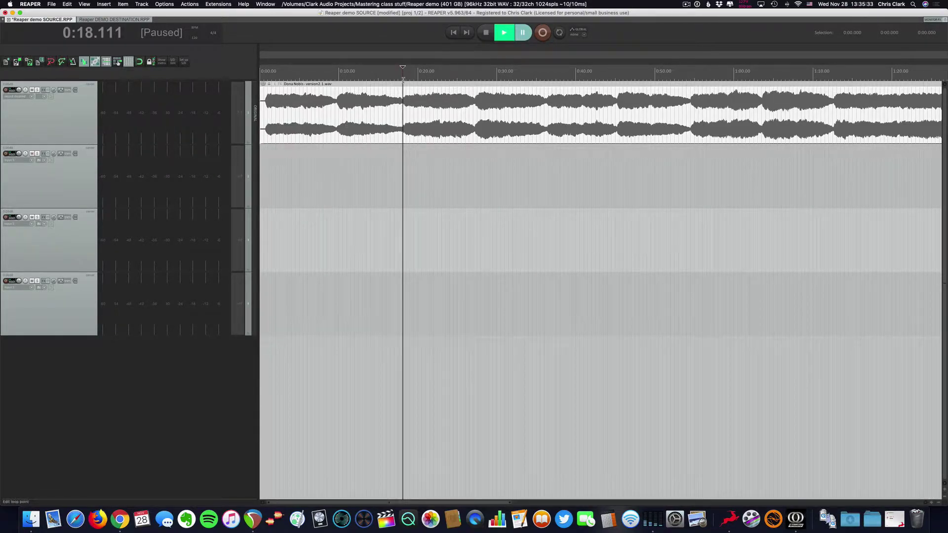
left_click_drag(403, 80, 250, 90)
- Copy the 0:00–0:18.184 phrase, paste it at 0:00 on destination track 1, and go back to source
key("super+e")
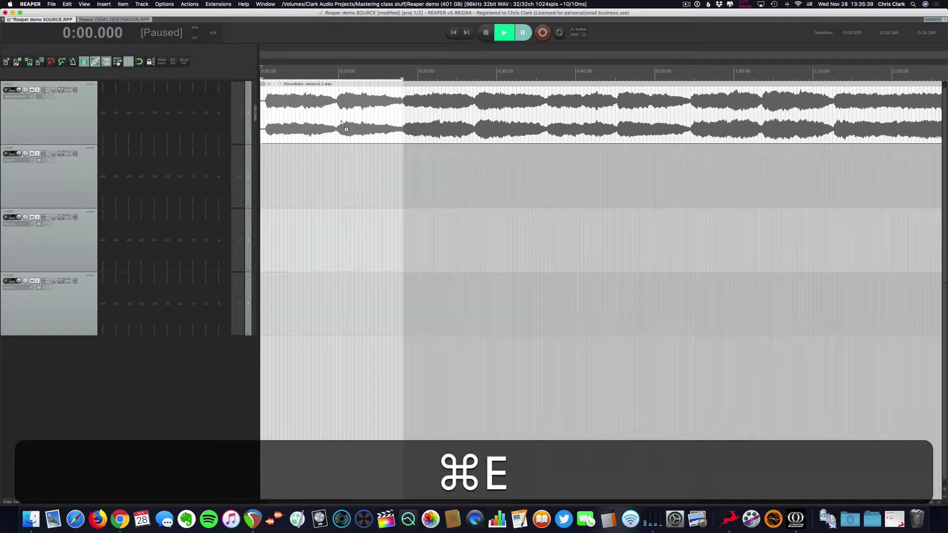
key("ctrl+Tab")
key("super+v")
scroll(348, 102, "up", 8)
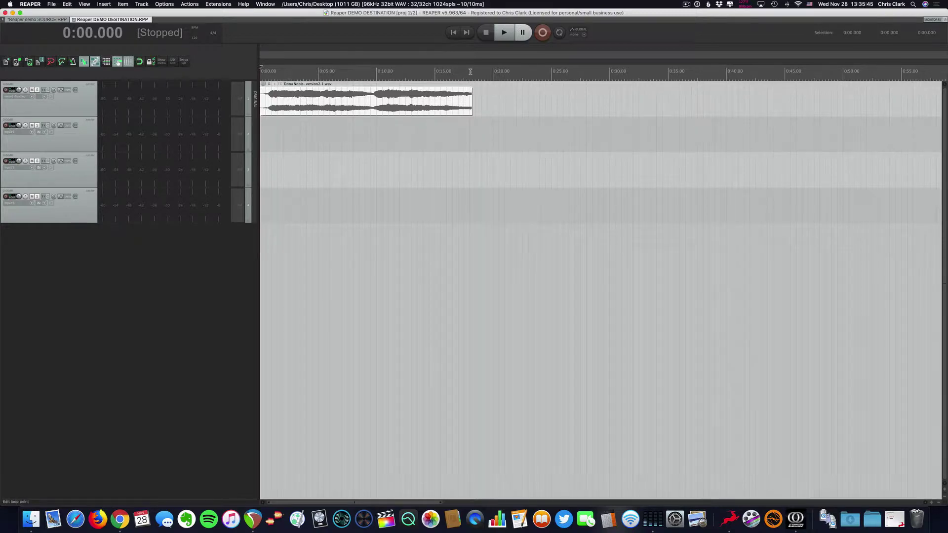
key("bracketright")
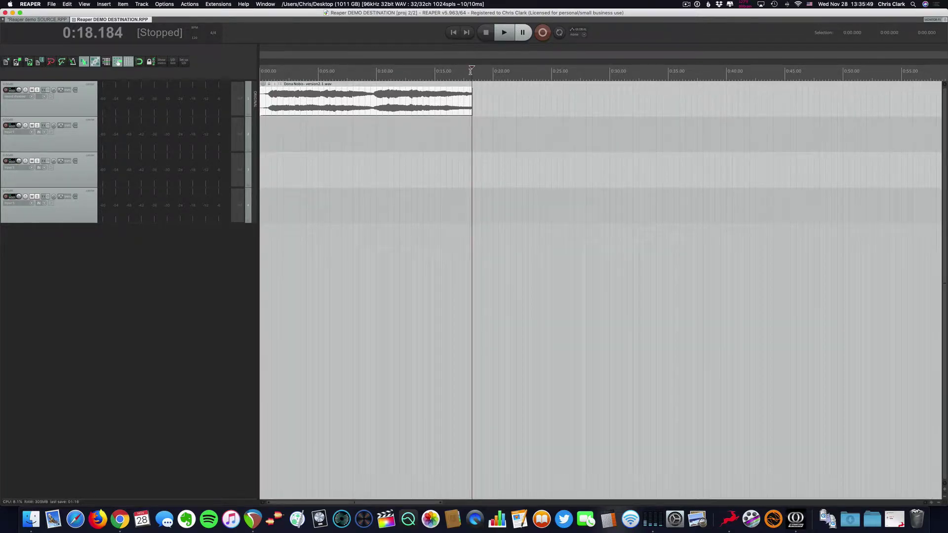
key("alt+super+Left")
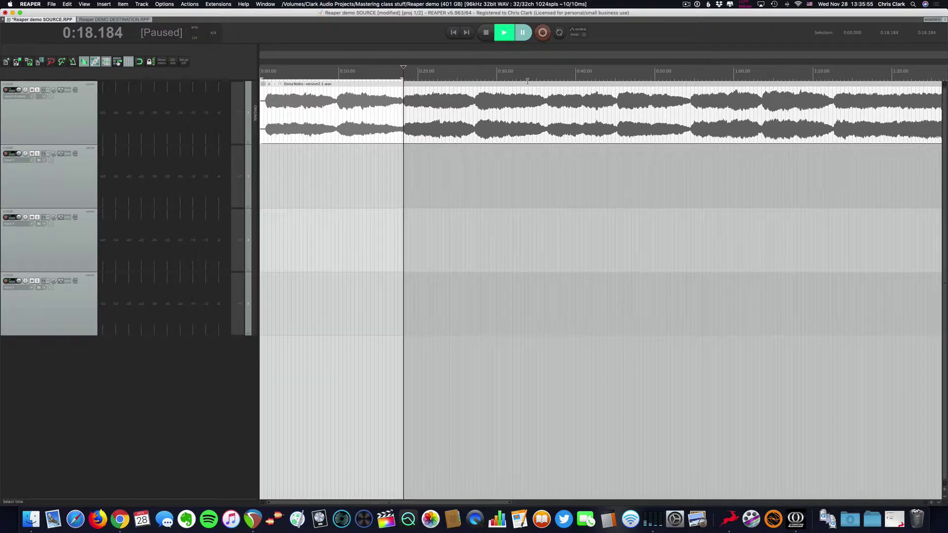
- Copy the source phrase 0:36.276–0:45.227 and place the play position at the 0:18.184 splice
left_click_drag(546, 80, 617, 112)
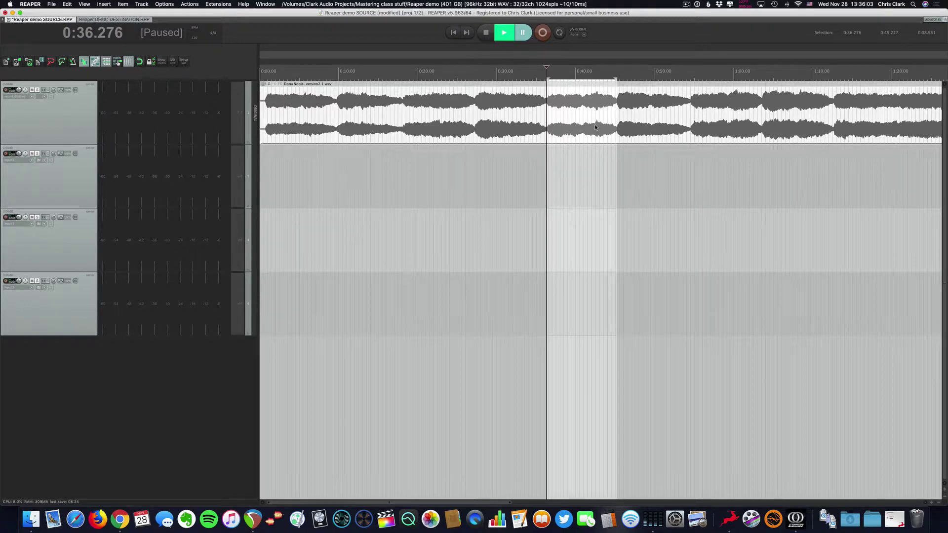
key("super+e")
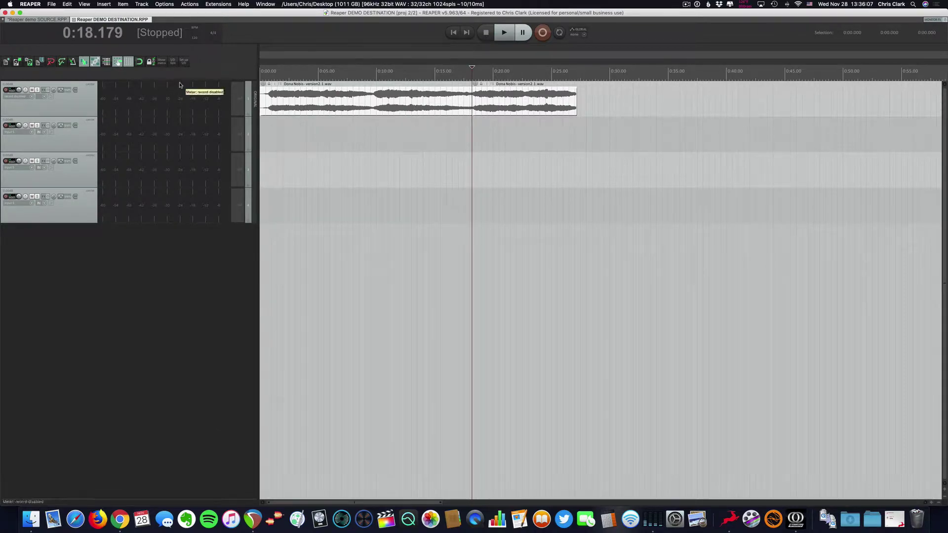
scroll(474, 95, "up", 2)
scroll(474, 95, "up", 8)
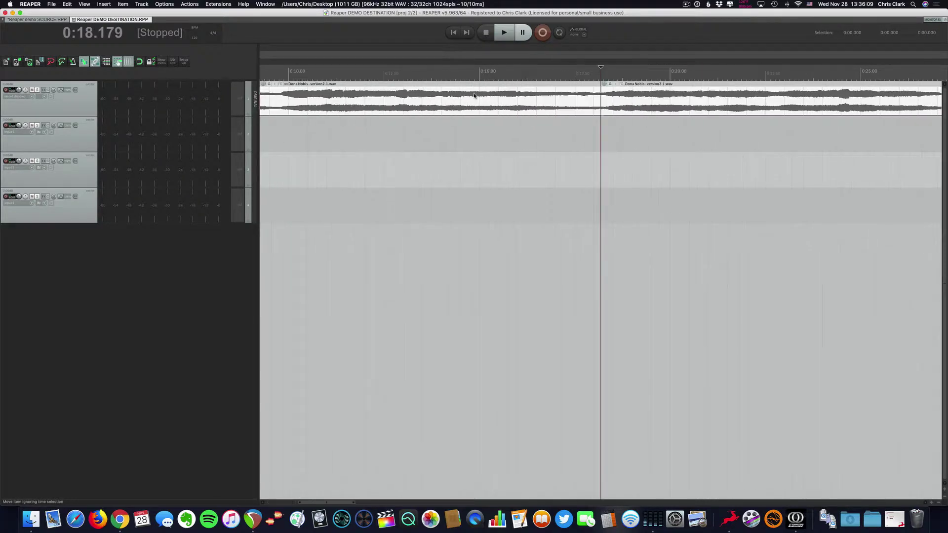
scroll(587, 106, "up", 5)
left_click(606, 68)
- Play across the splice to check the join, leaving the edit position just before it
scroll(590, 94, "down", 6)
scroll(589, 93, "down", 2)
left_click(568, 74)
key("space")
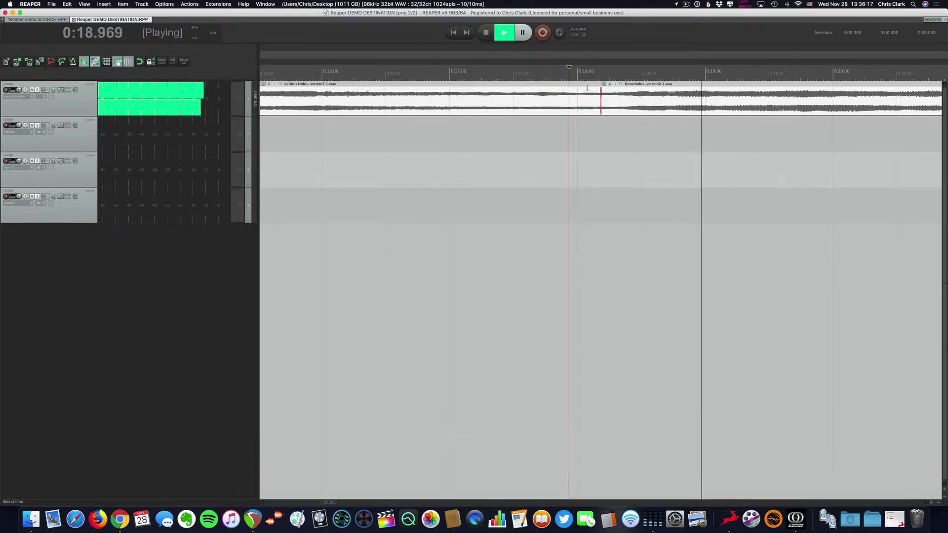
key("space")
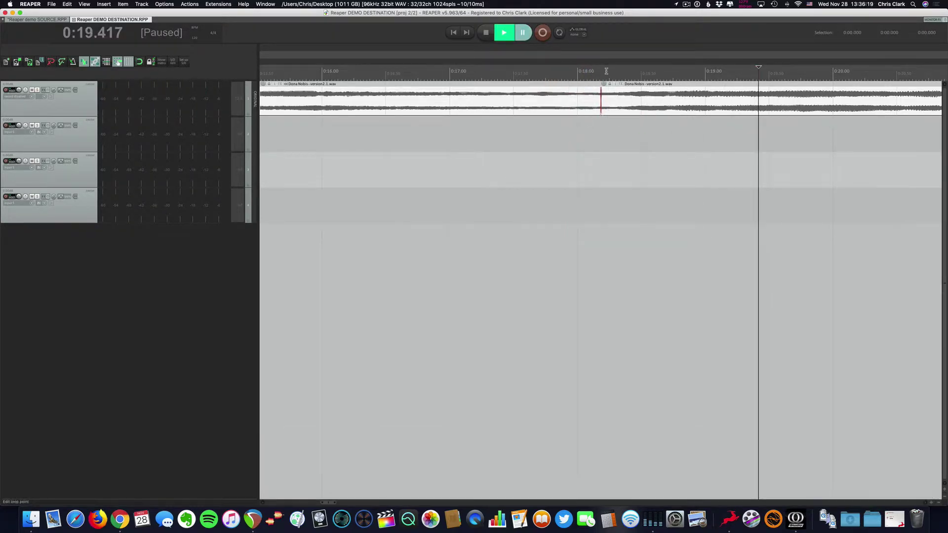
scroll(607, 74, "down", 2)
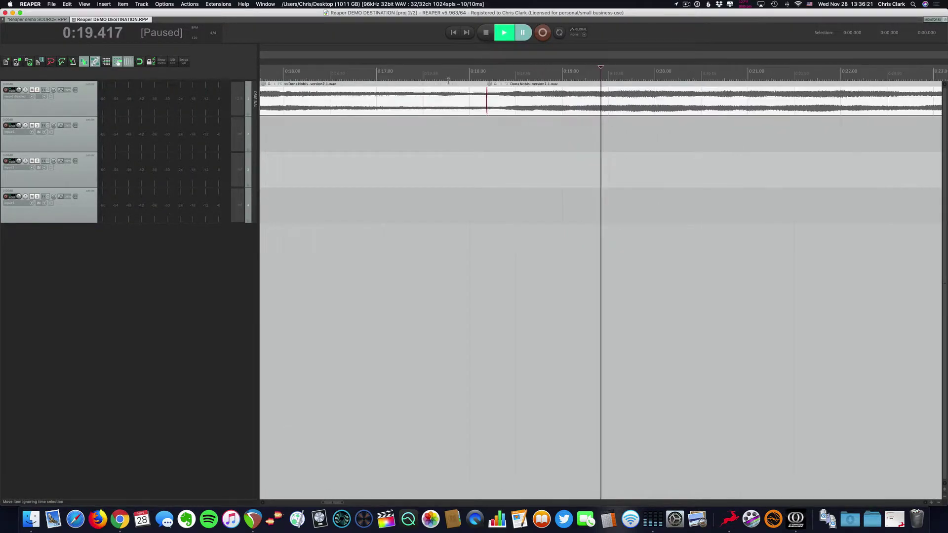
left_click(483, 69)
scroll(490, 119, "up", 5)
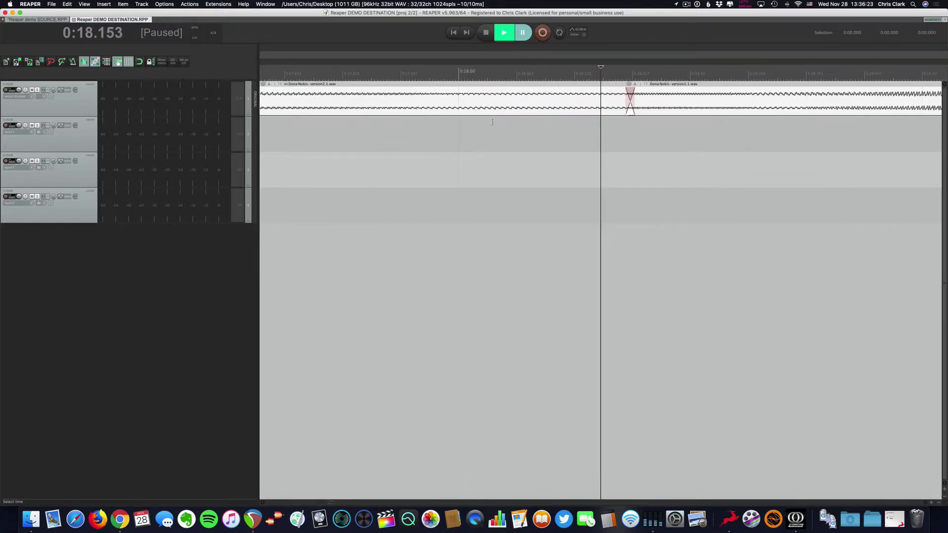
scroll(597, 113, "up", 4)
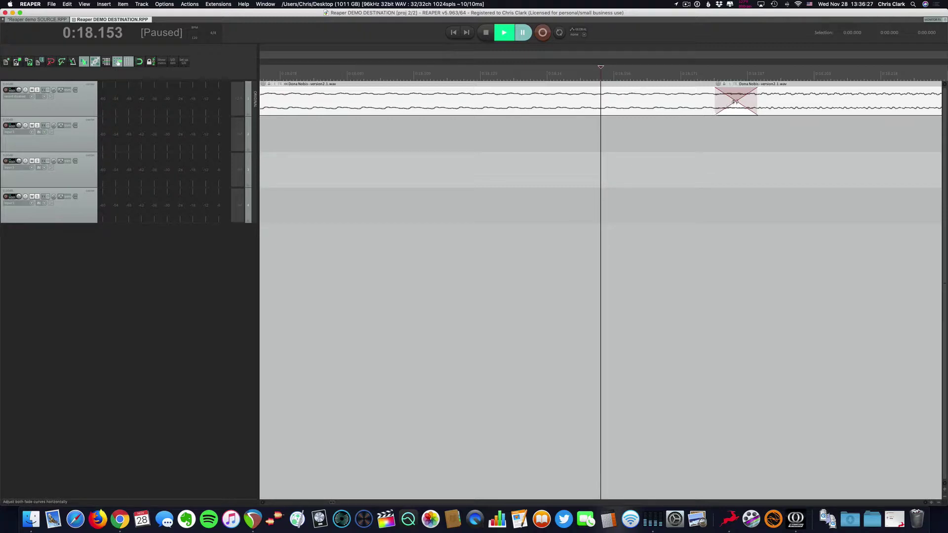
- In the Crossfade Editor, give the unlinked fade-out and the fade-in convex equal-power shapes
double_click(736, 101)
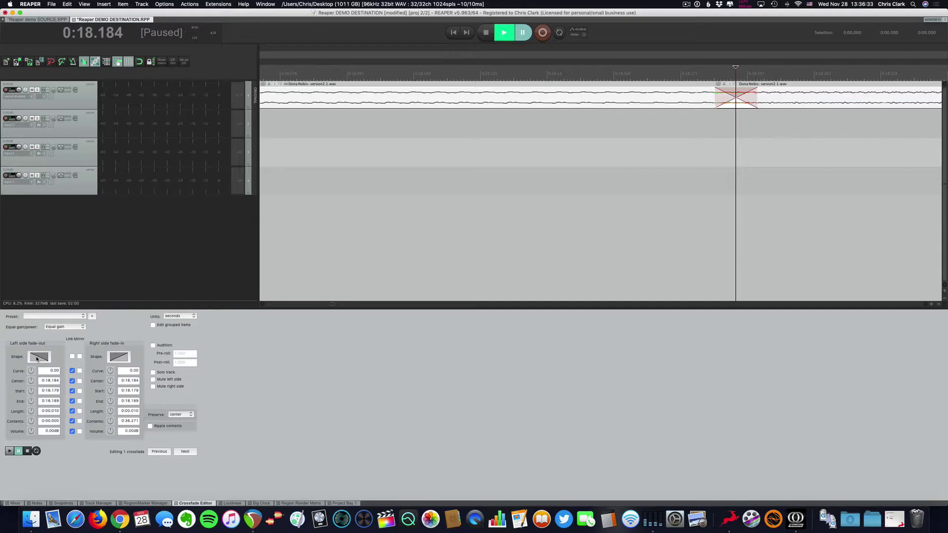
left_click(72, 357)
left_click(72, 357)
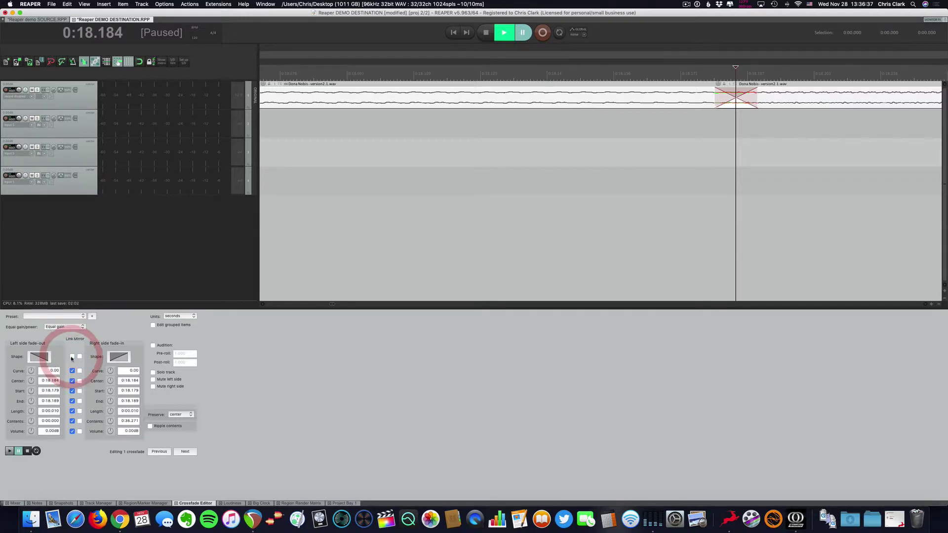
left_click(41, 358)
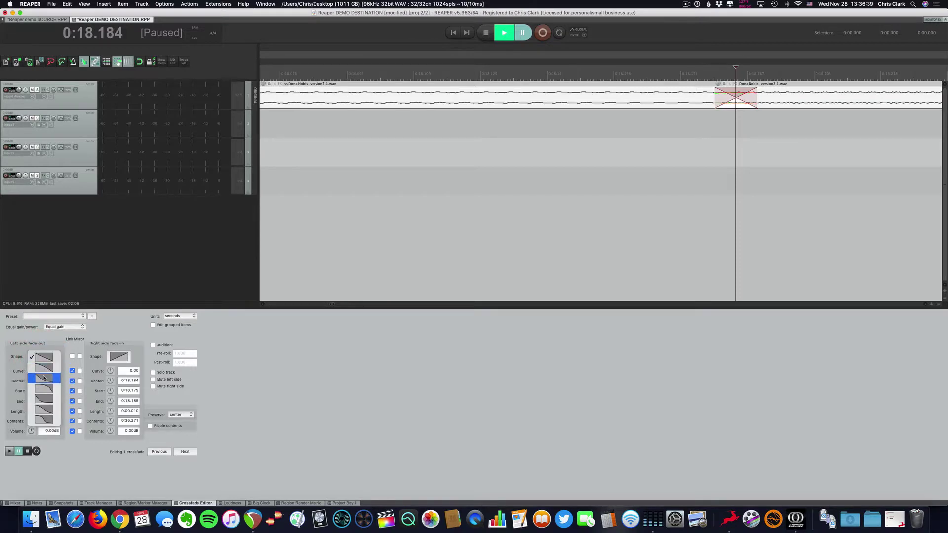
left_click(43, 380)
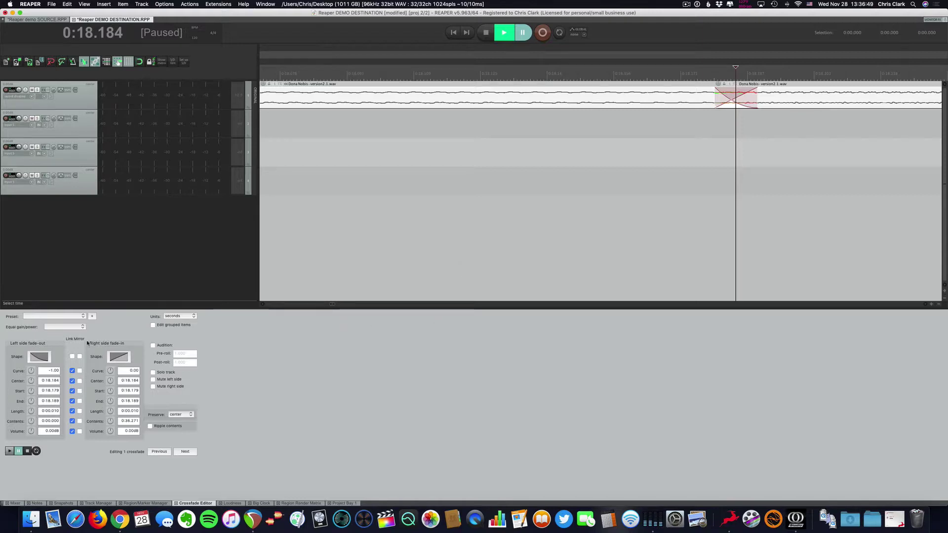
left_click(39, 362)
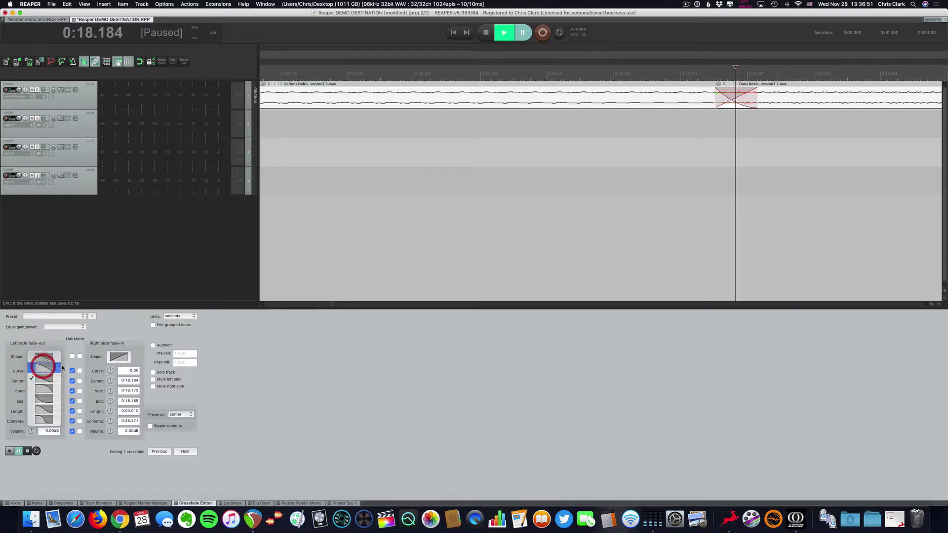
left_click(42, 364)
left_click(115, 356)
left_click(119, 364)
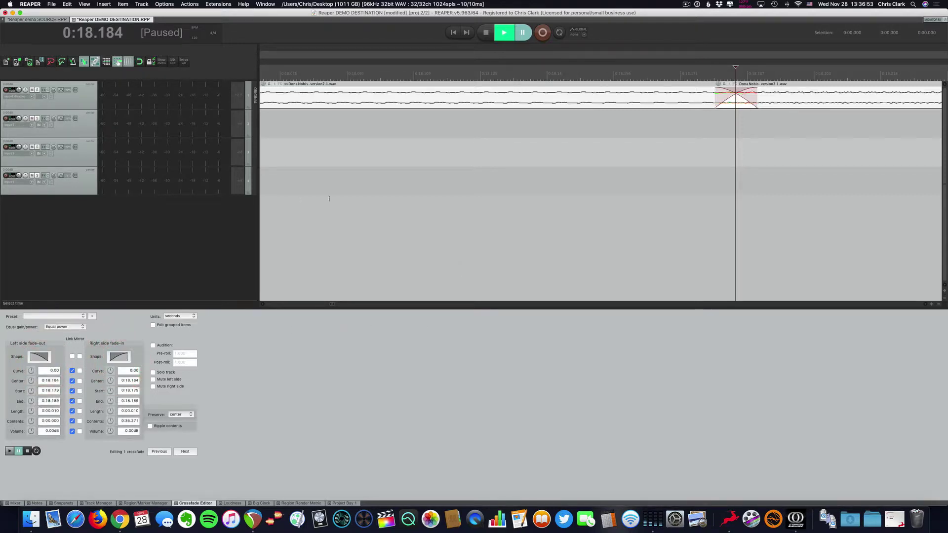
- Enlarge track 1 and reshape the splice crossfade into straight linear Equal gain fades at 0.00
scroll(733, 105, "up", 3)
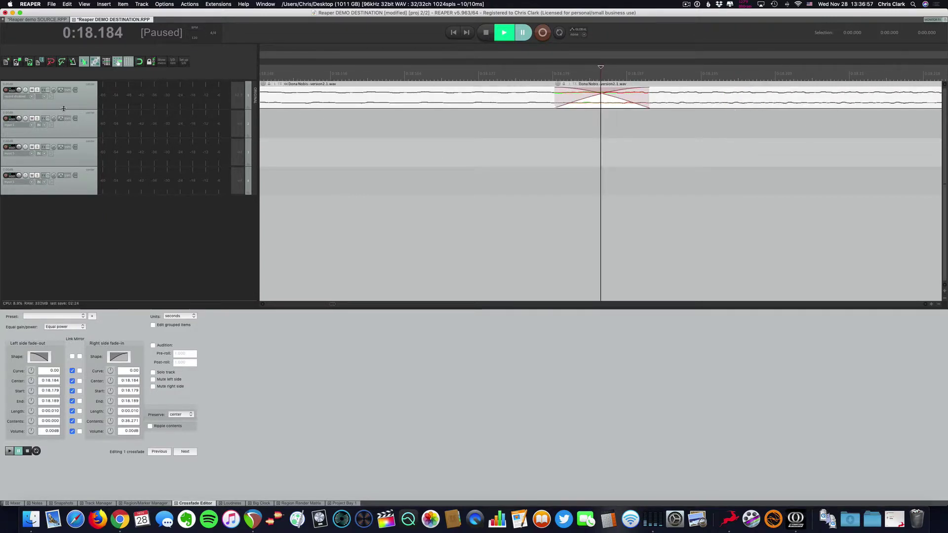
left_click_drag(63, 108, 74, 187)
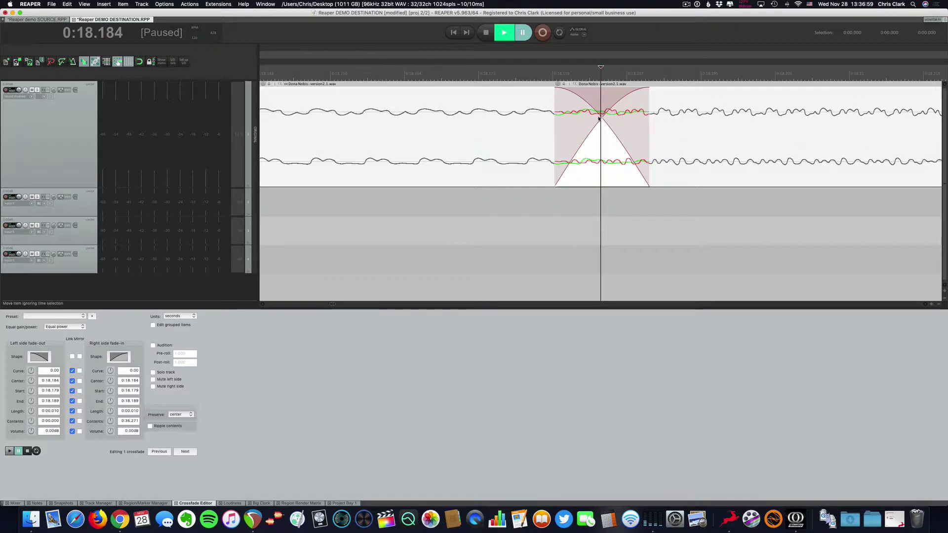
mouse_move(599, 118)
left_mouse_down()
mouse_move(578, 136)
mouse_move(596, 147)
mouse_move(597, 119)
mouse_move(607, 132)
left_mouse_up()
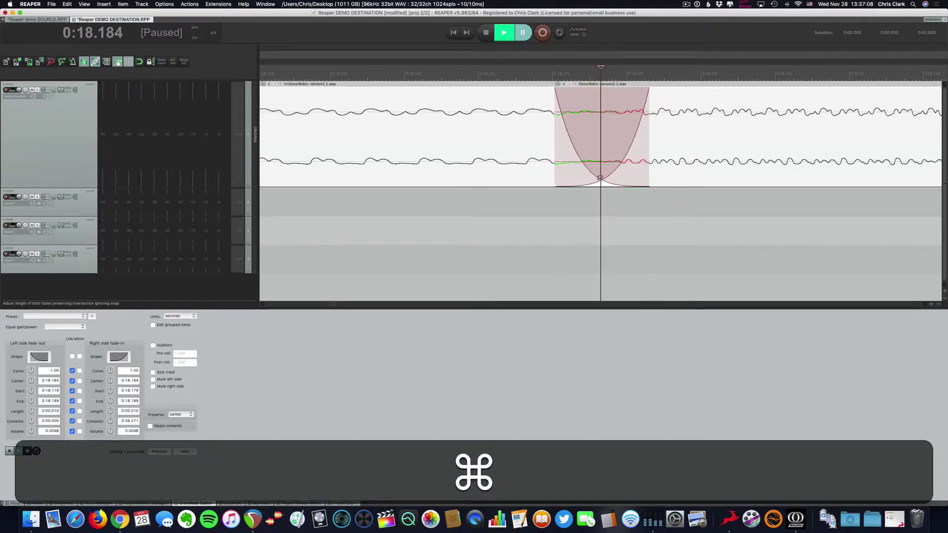
left_click(600, 177)
left_click(600, 138)
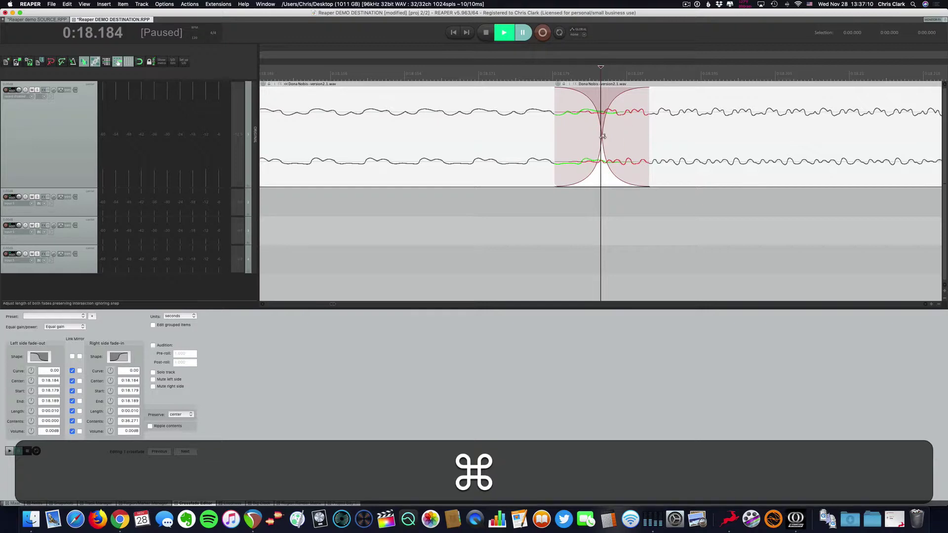
left_click(602, 137, "super")
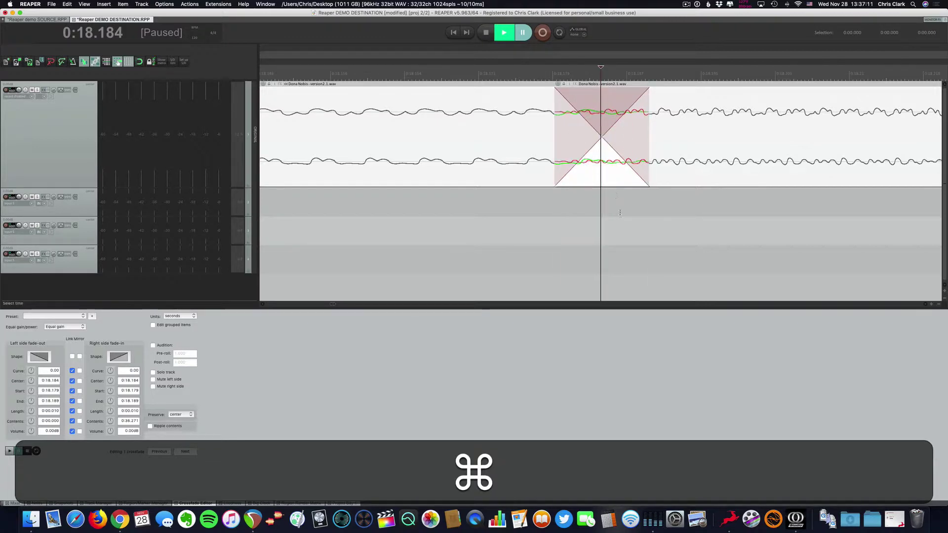
scroll(598, 170, "down", 2)
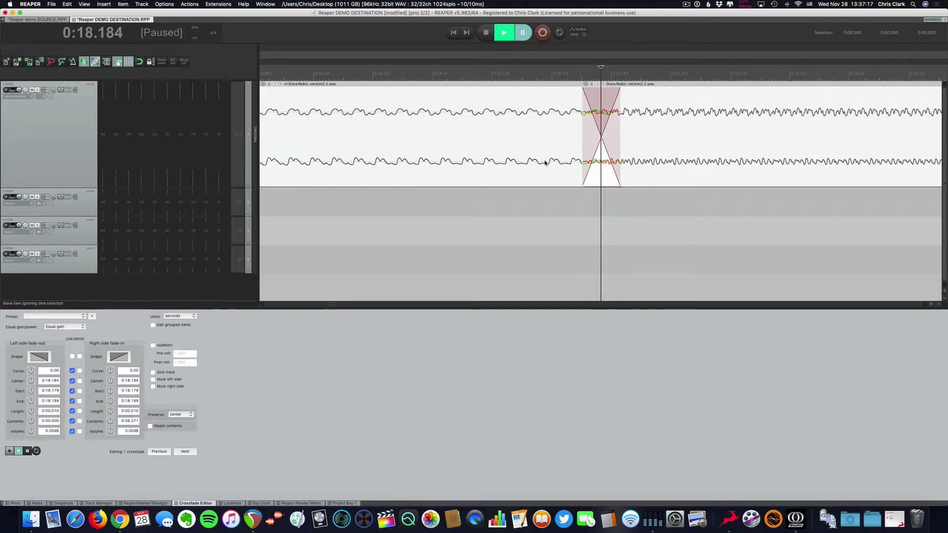
scroll(527, 178, "down", 10)
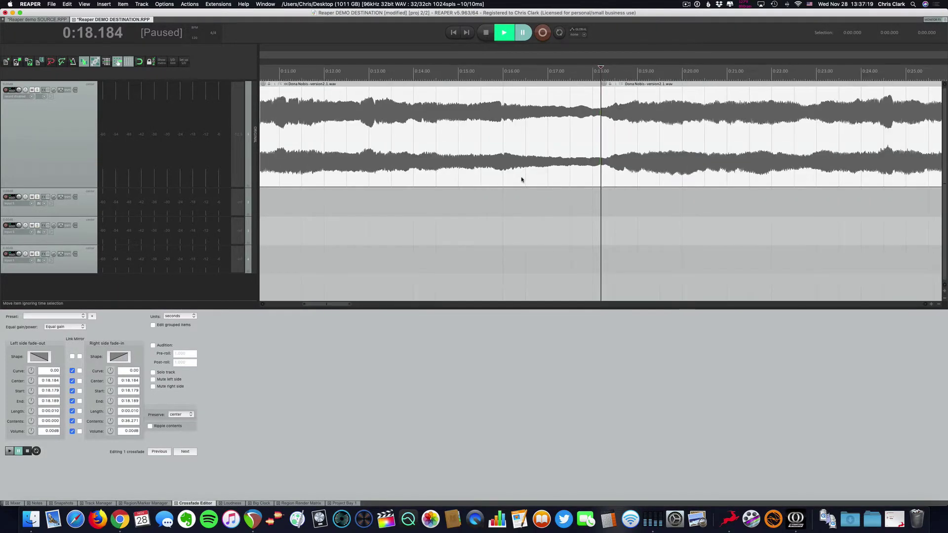
scroll(522, 177, "down", 5)
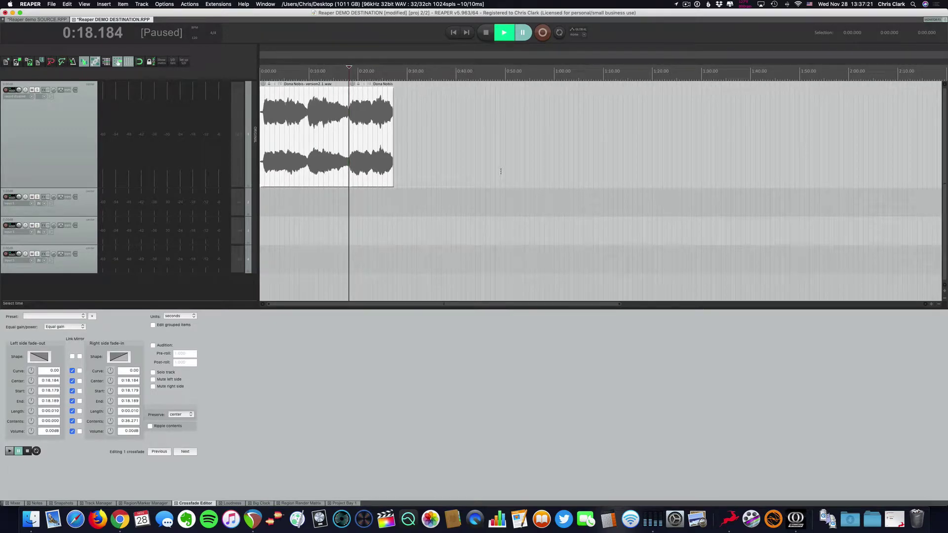
- Select the second phrase and open an item copy in iZotope RX 6 Audio Editor
left_click(438, 174)
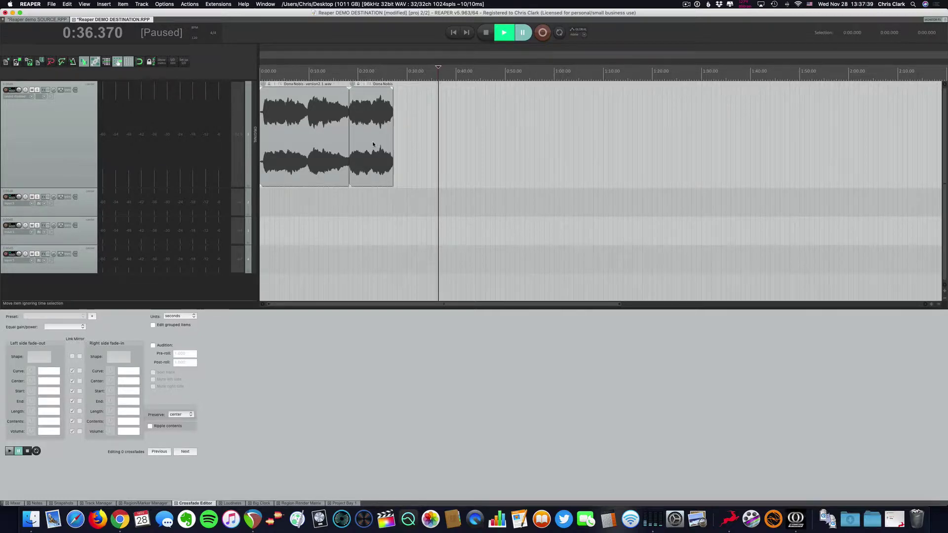
left_click(522, 163)
left_click(372, 136)
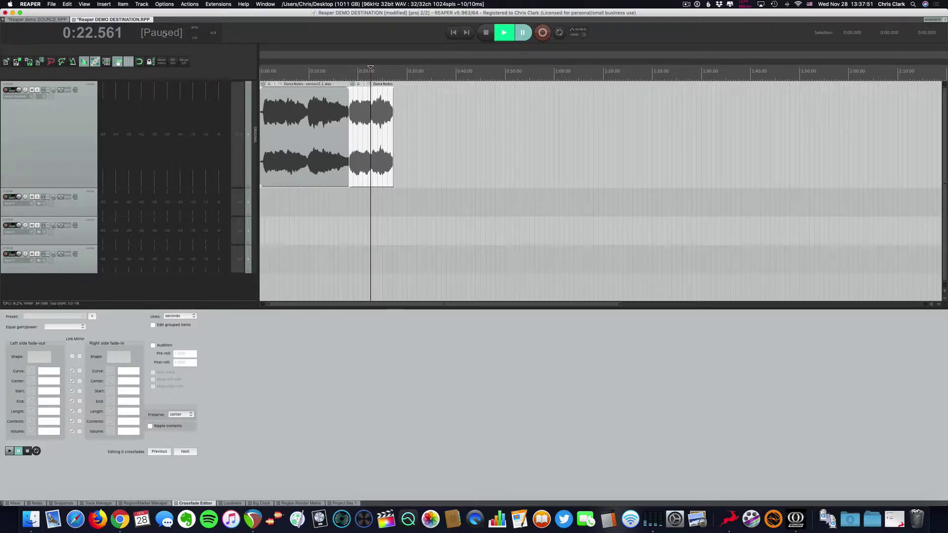
left_click(121, 4)
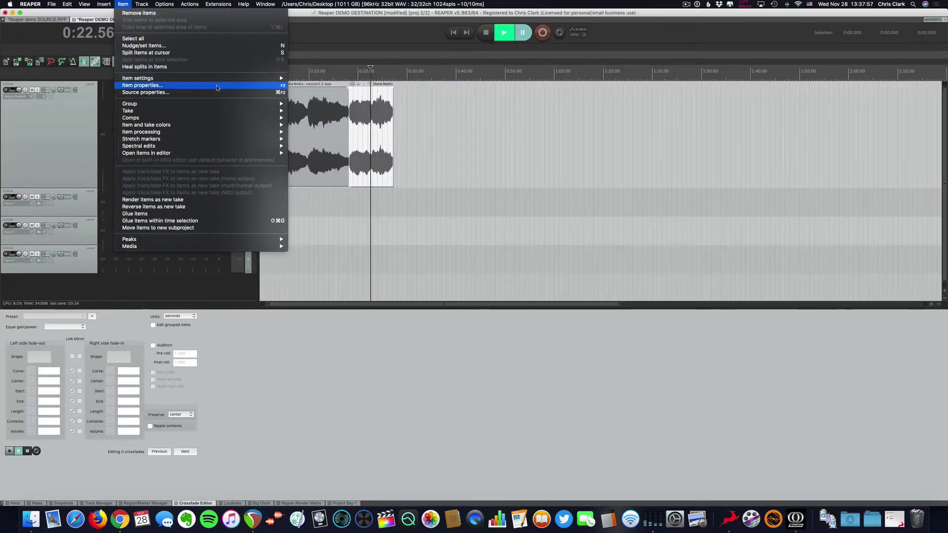
mouse_move(237, 156)
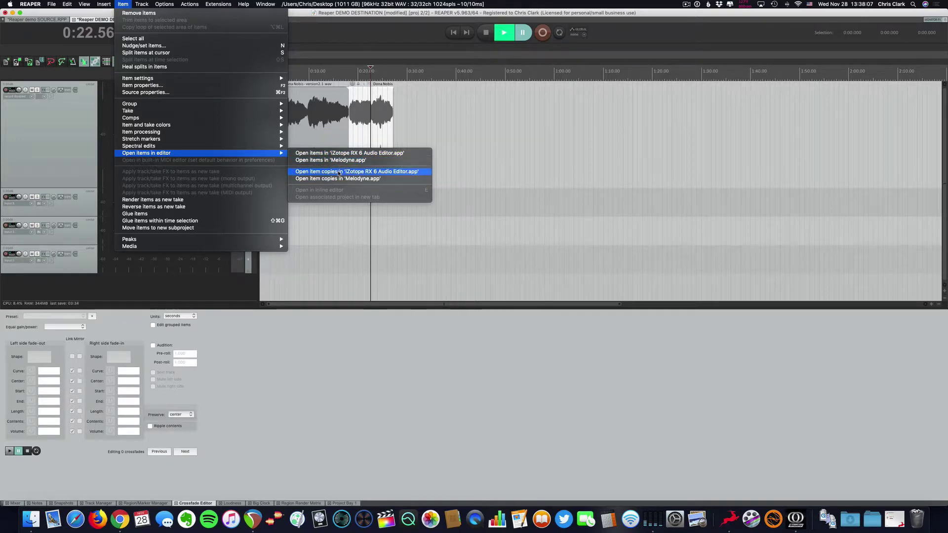
left_click(339, 173)
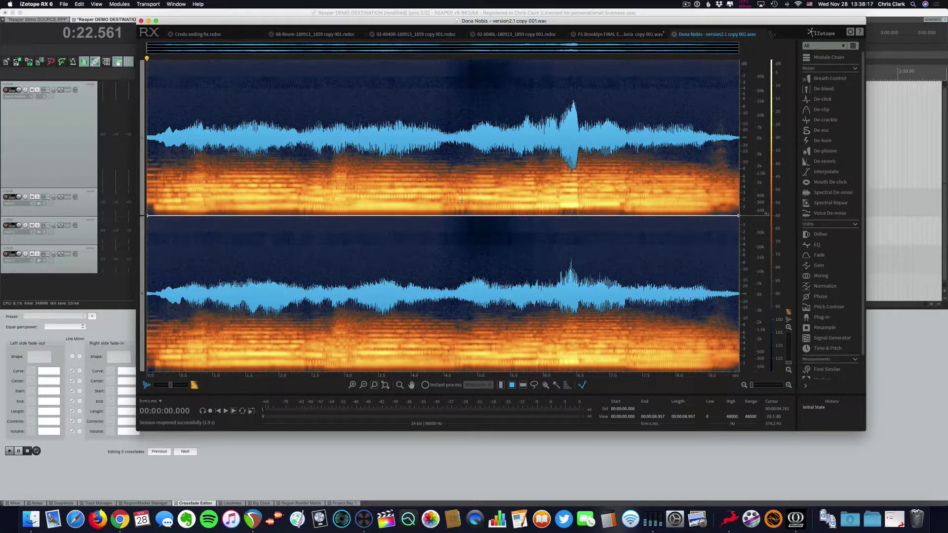
- Attenuate the 4.67–5.62 s selection with Spectral Repair at strength 3.0
left_click_drag(462, 199, 499, 204)
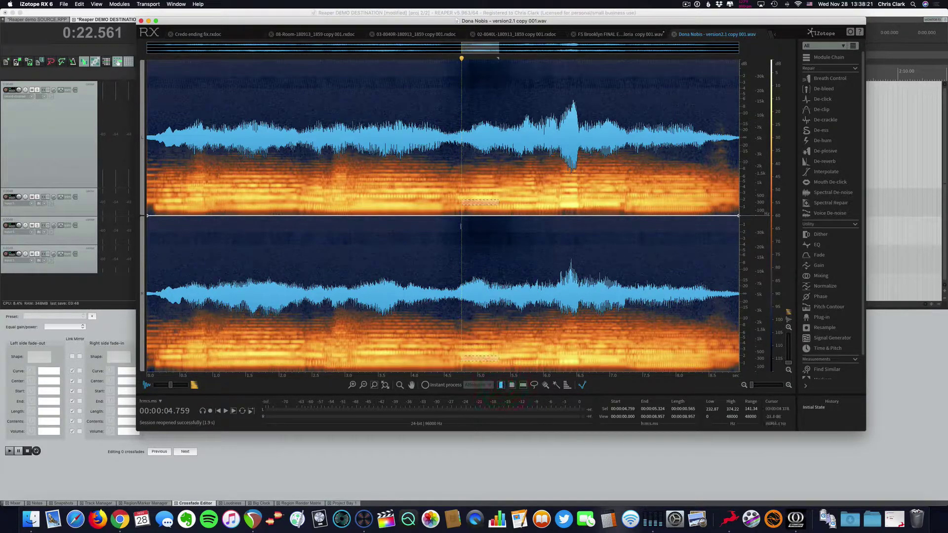
left_click_drag(456, 198, 518, 208)
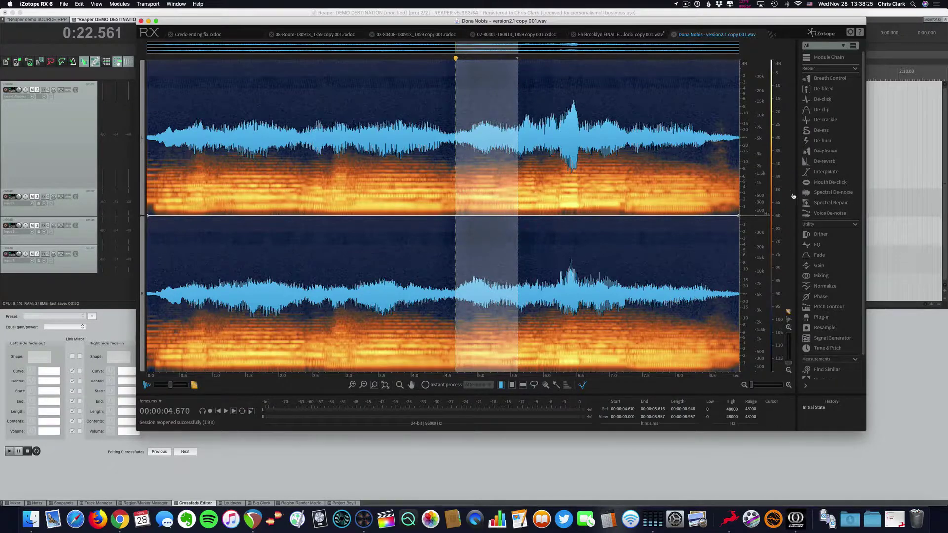
left_click(831, 202)
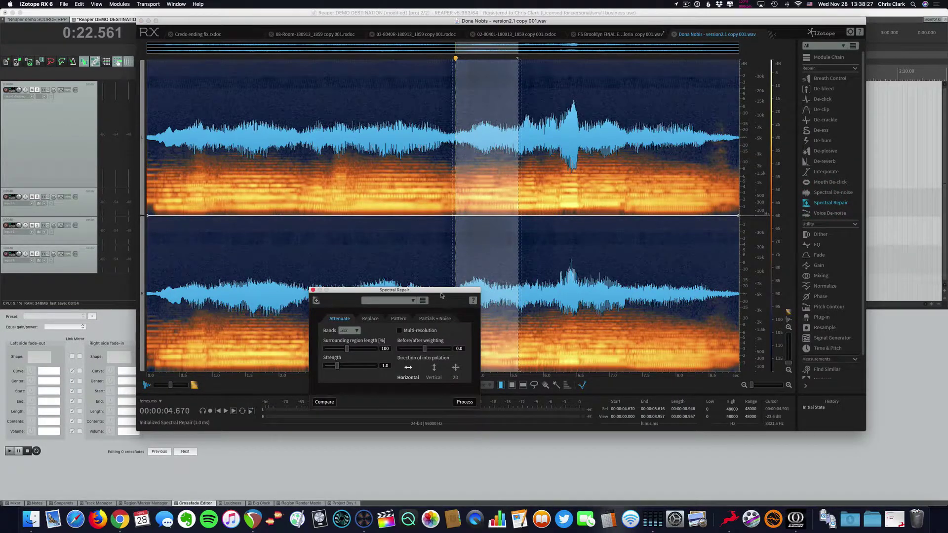
left_click_drag(439, 291, 361, 270)
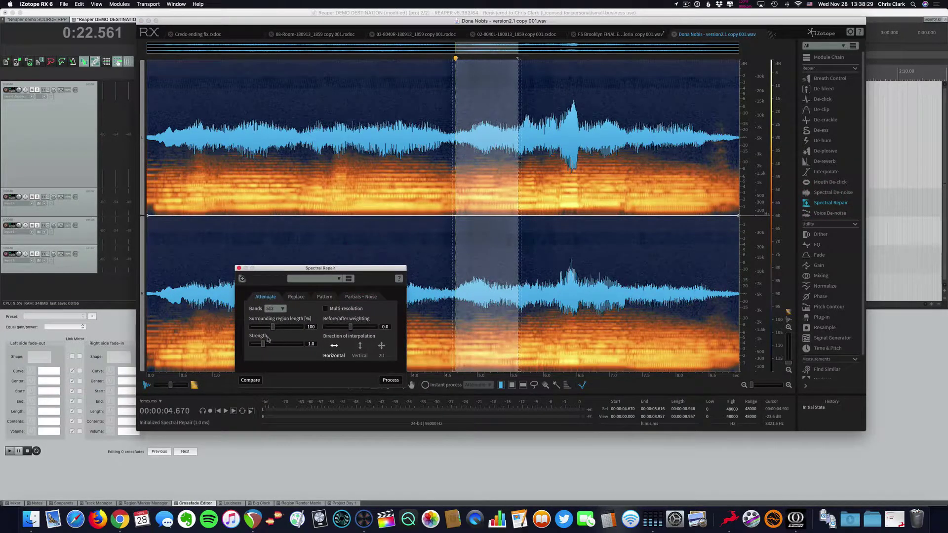
left_click_drag(264, 344, 291, 352)
left_click(389, 381)
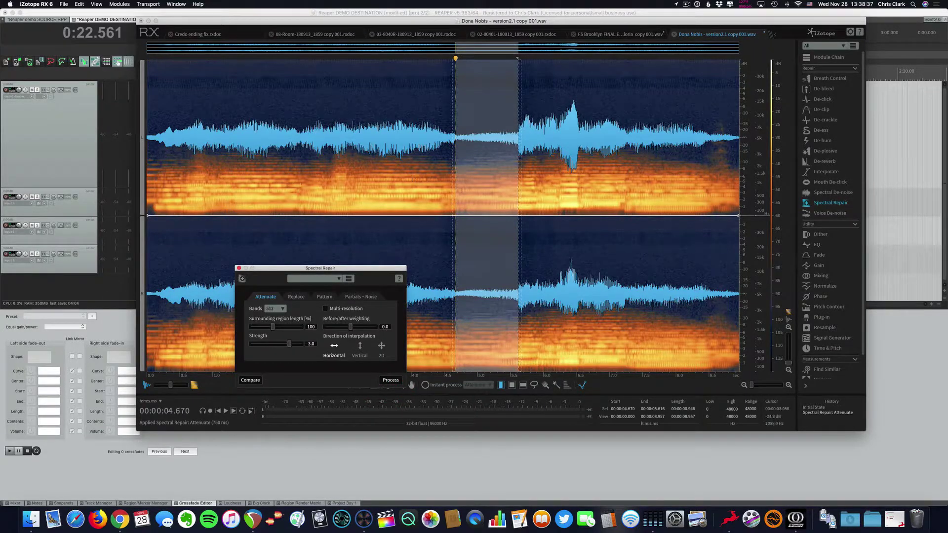
- Close the repair settings and overwrite the original file with the repaired audio
left_click(239, 268)
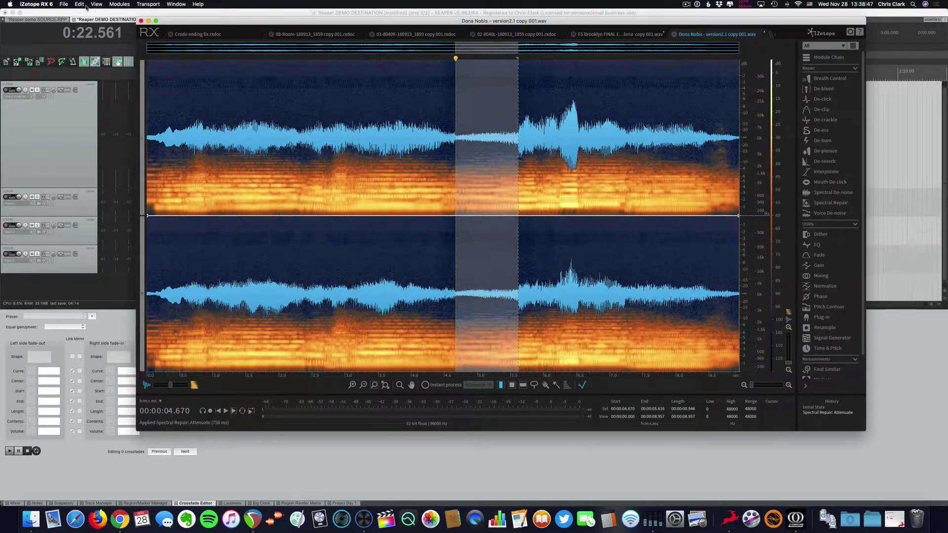
left_click(64, 4)
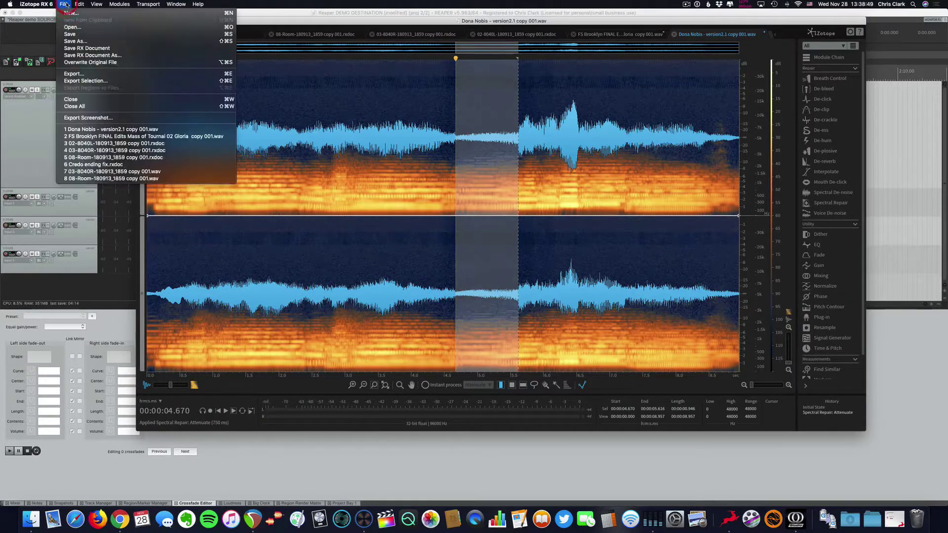
left_click(77, 63)
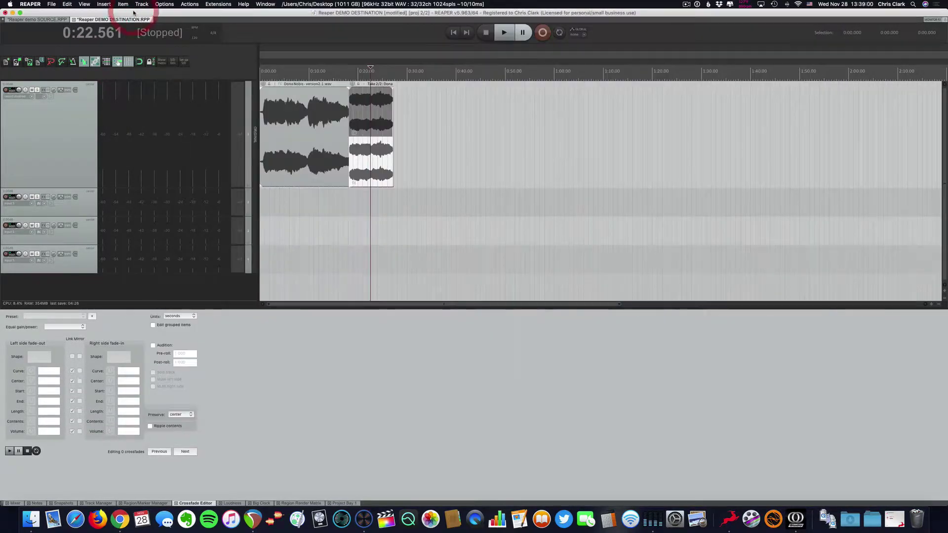
- Back in REAPER, audition both takes of the second item, leaving Take 1 (Dona Nobis - version2.1.wav) active
left_click(135, 14)
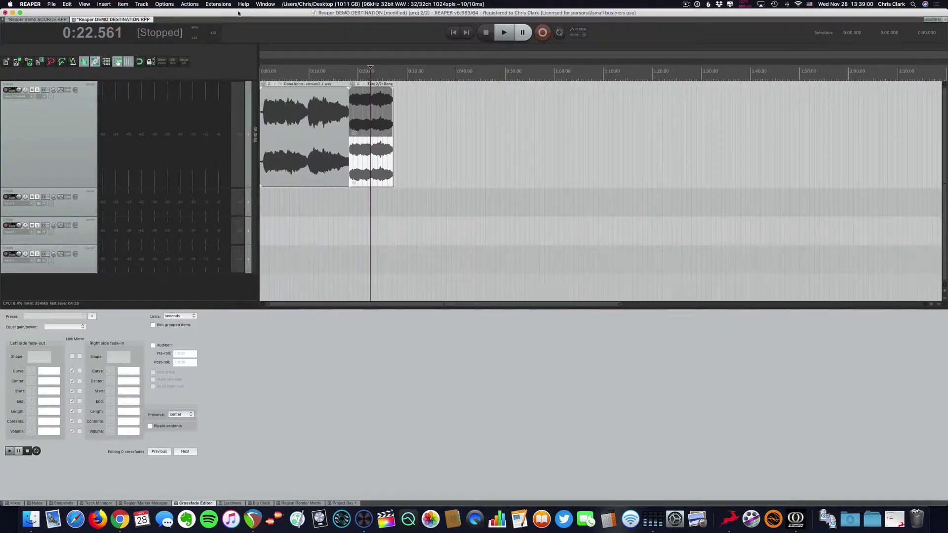
left_click(377, 109)
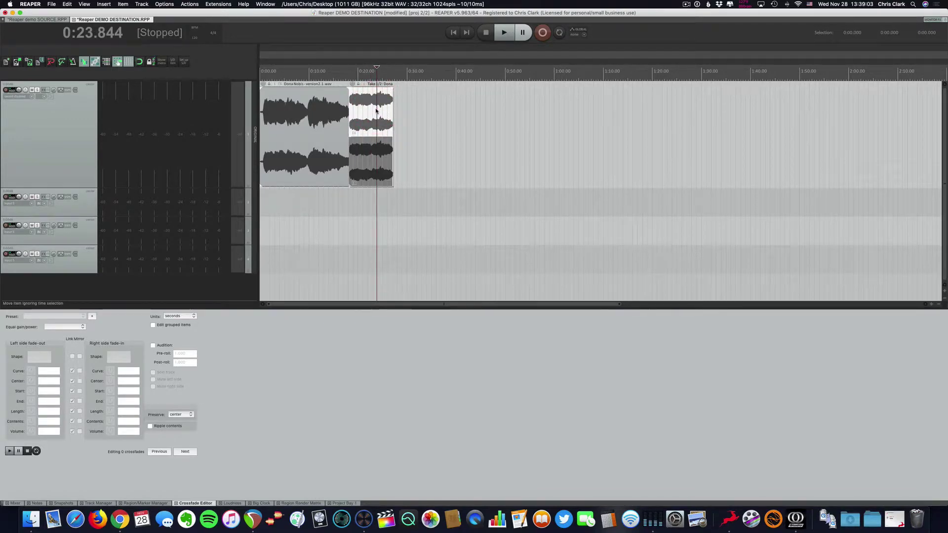
left_click(374, 167)
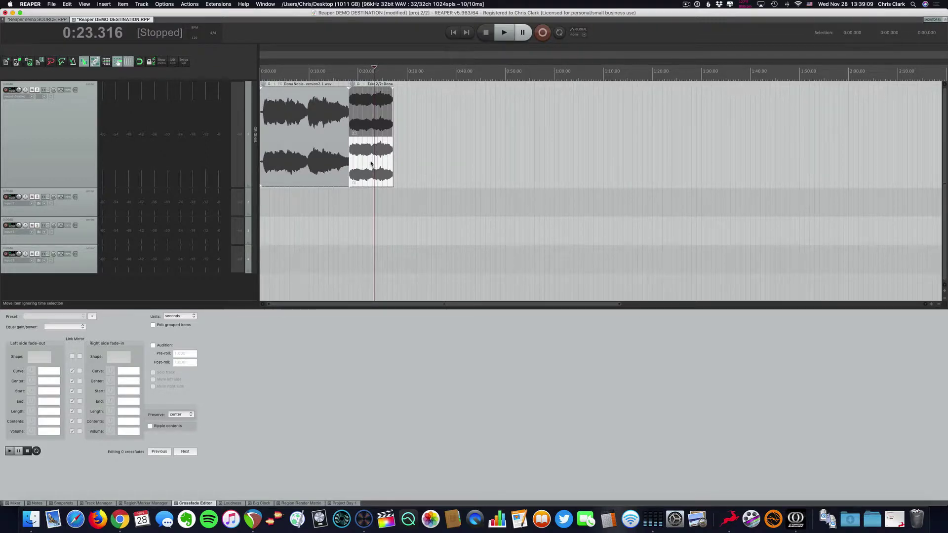
scroll(373, 153, "up", 5)
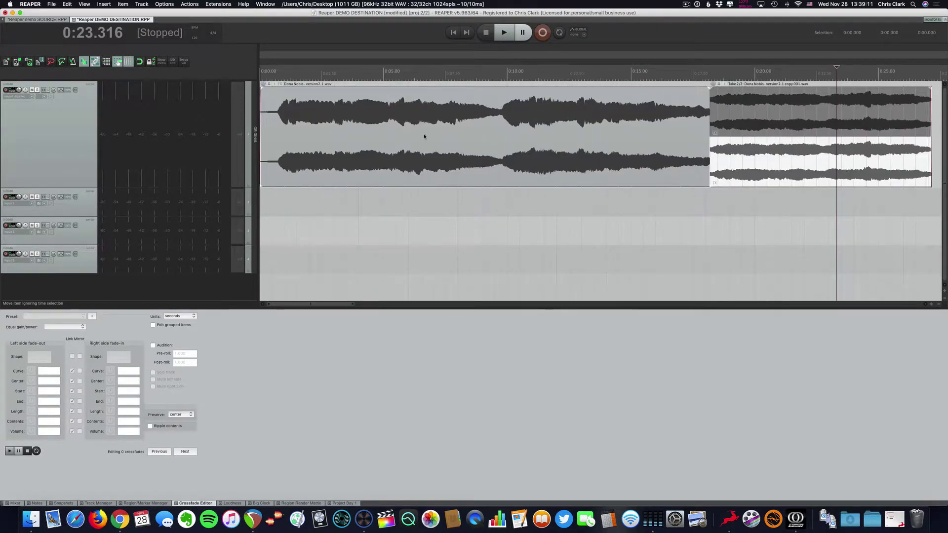
left_click(751, 114)
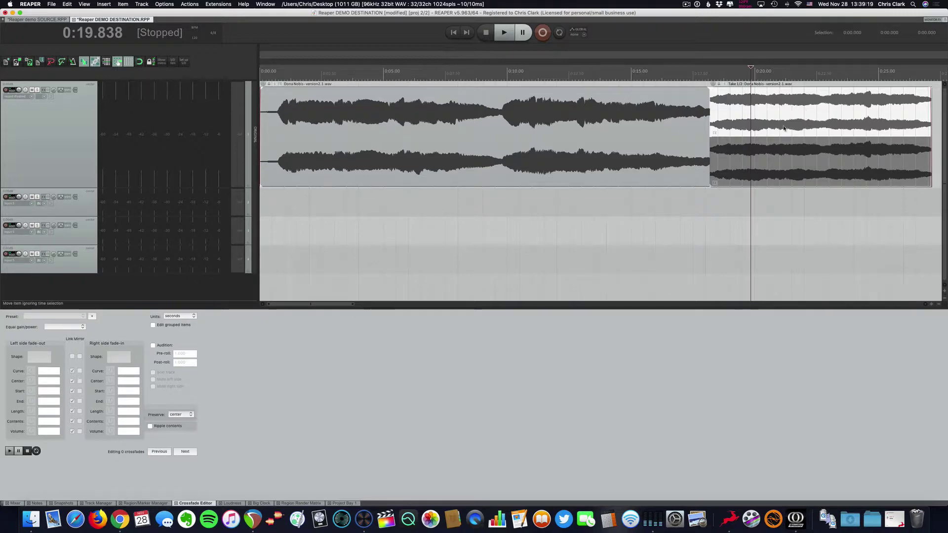
scroll(712, 154, "down", 3)
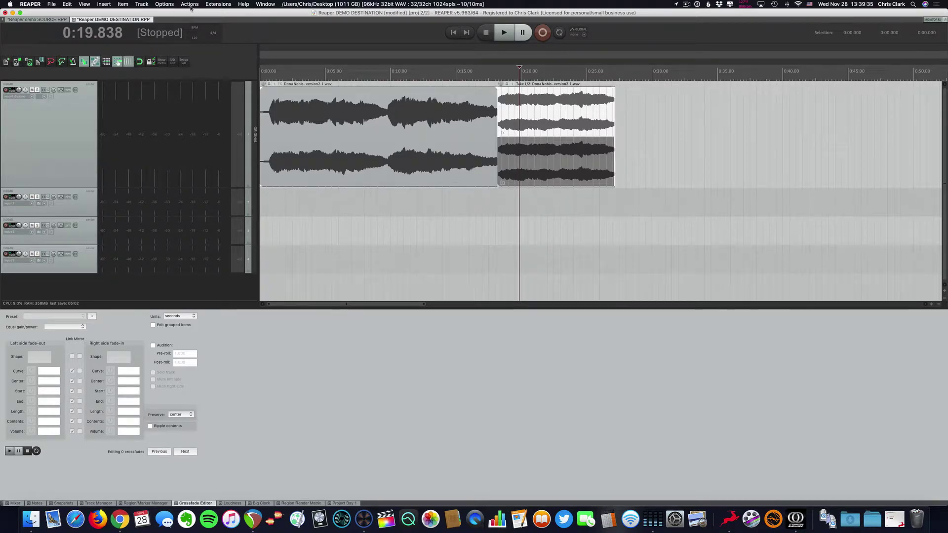
- Apply the WT_Imperial theme and load the Alt+2 screenset with the mixer docked
left_click(195, 5)
mouse_move(164, 4)
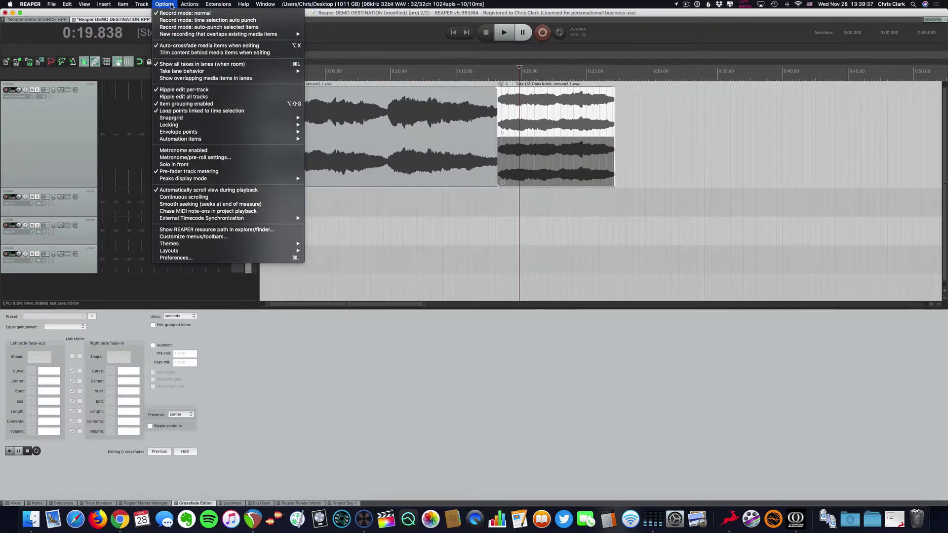
mouse_move(284, 244)
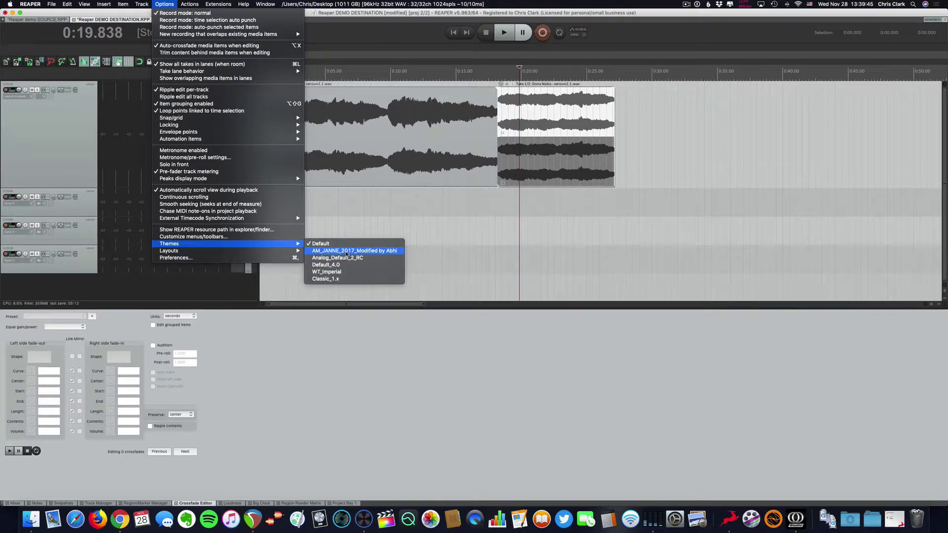
left_click(332, 272)
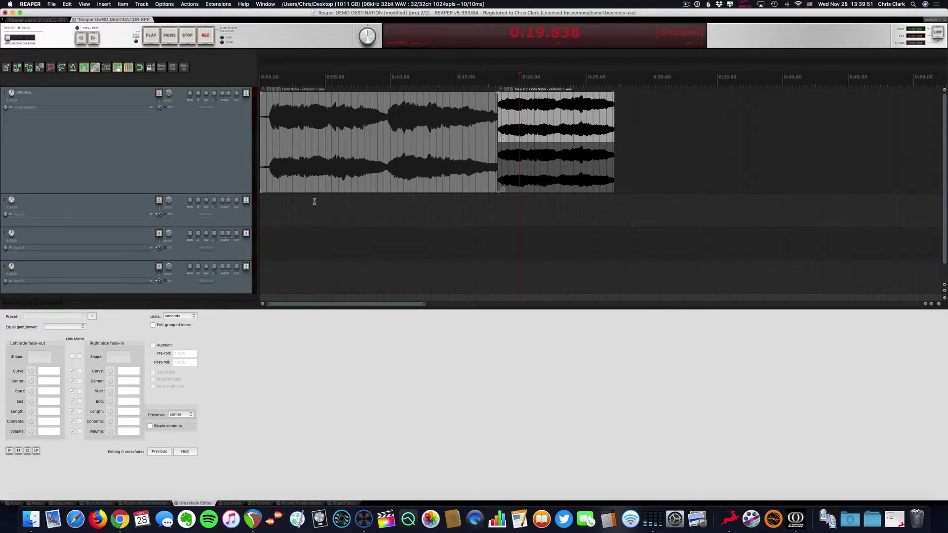
key("alt+2")
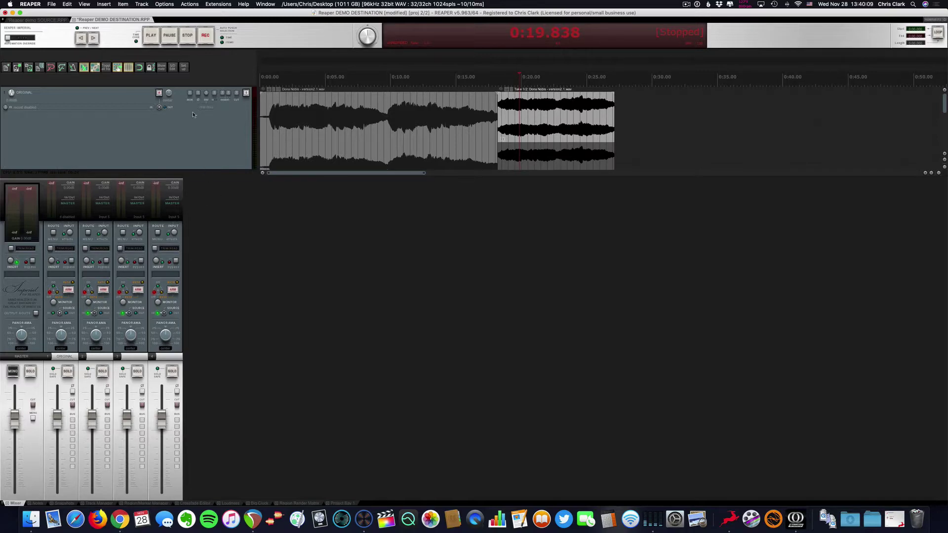
left_click(185, 4)
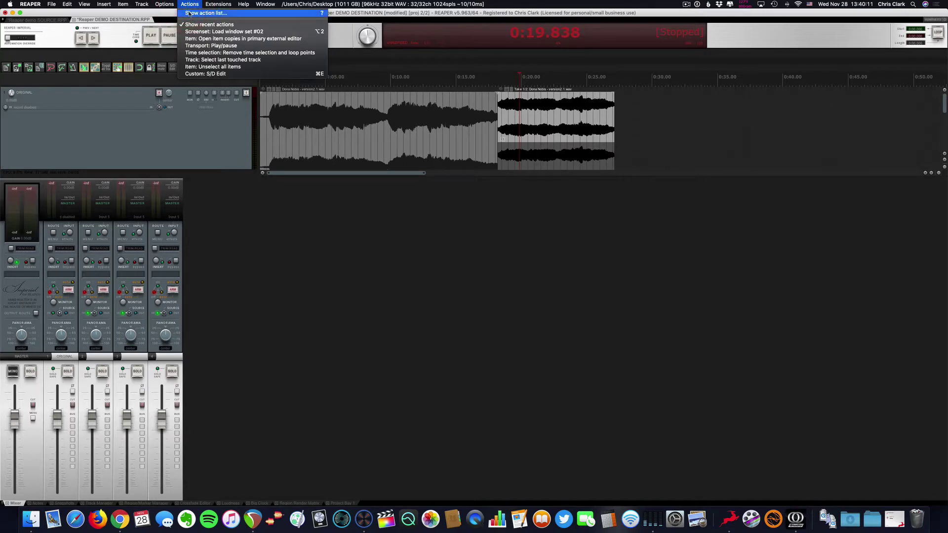
left_click(189, 13)
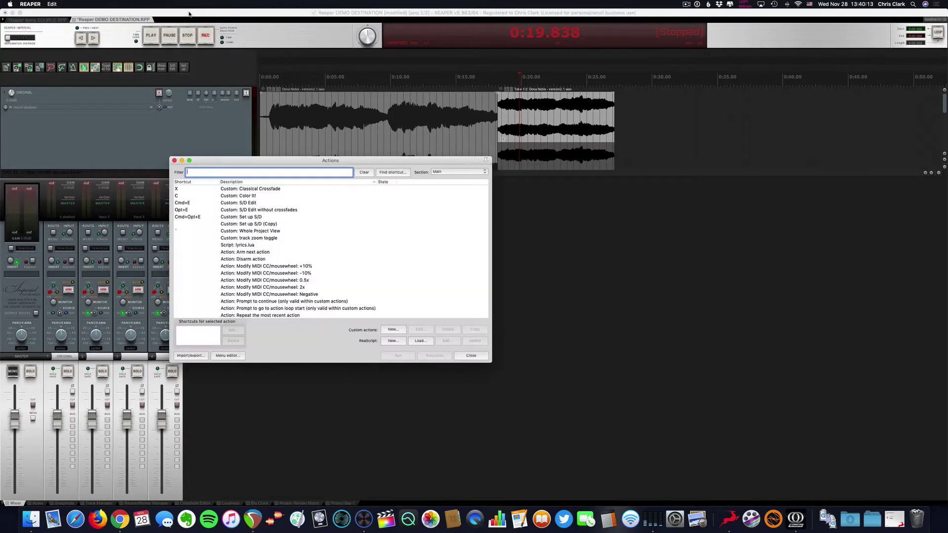
left_click(190, 203)
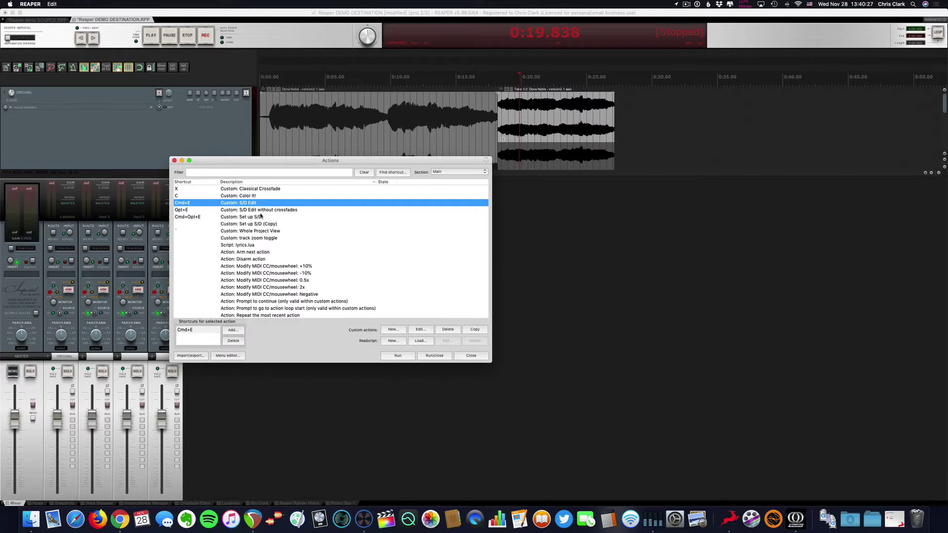
scroll(271, 267, "down", 15)
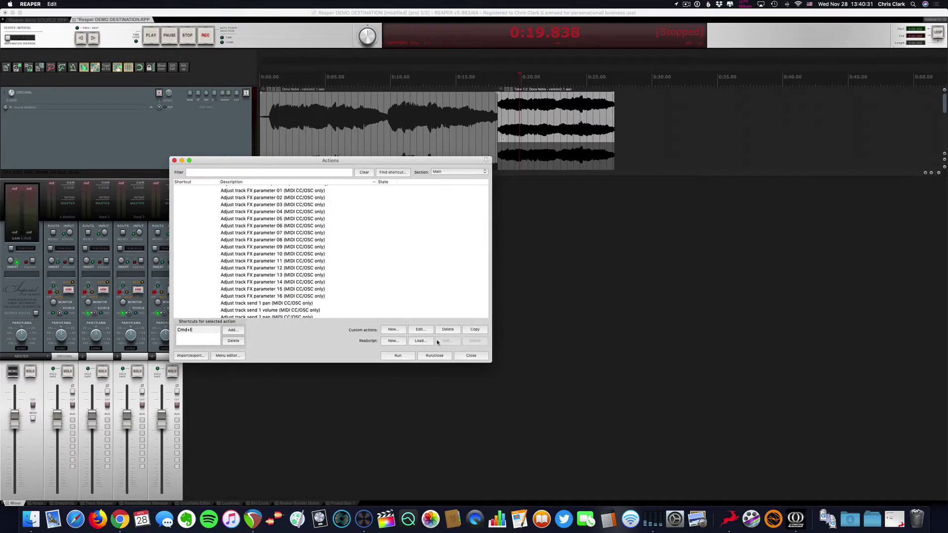
left_click(469, 355)
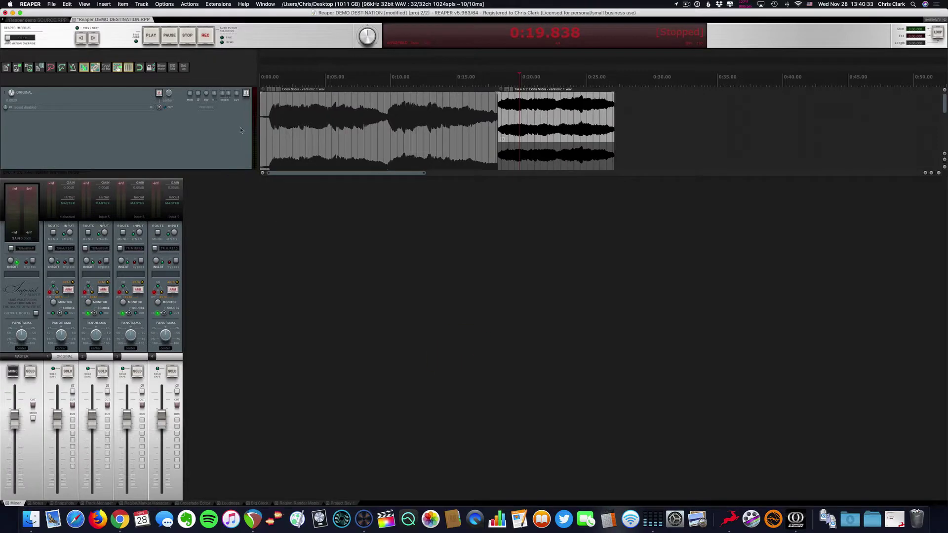
- Switch the REAPER interface back to the Default theme
left_click(186, 4)
mouse_move(149, 4)
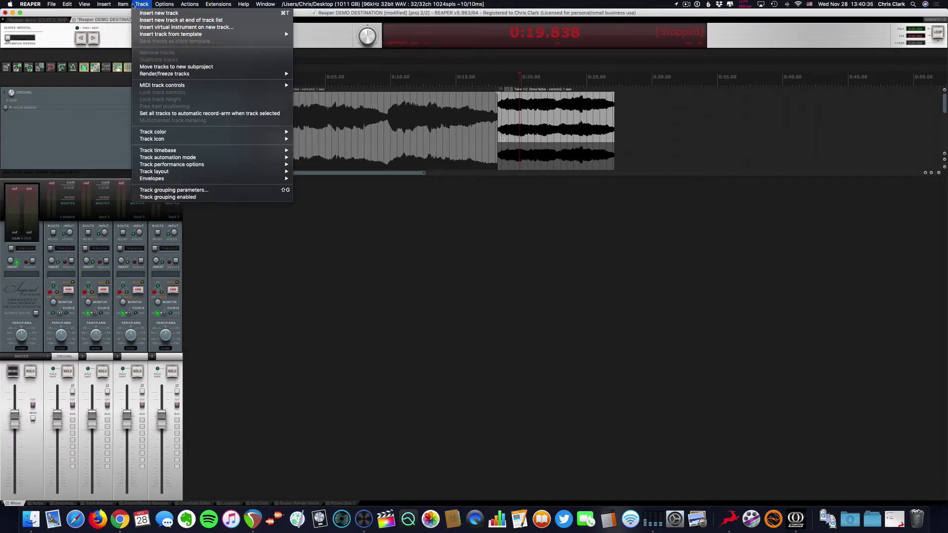
mouse_move(181, 5)
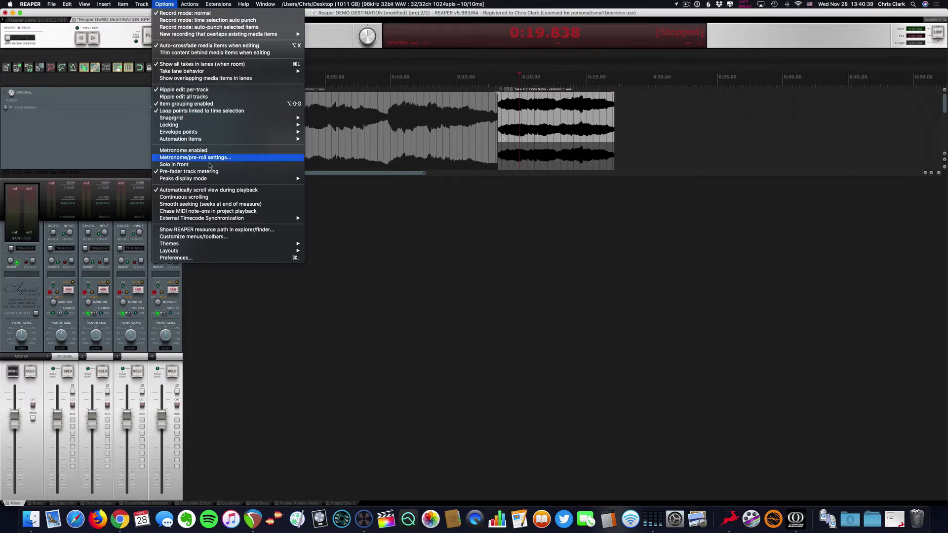
mouse_move(236, 254)
mouse_move(263, 246)
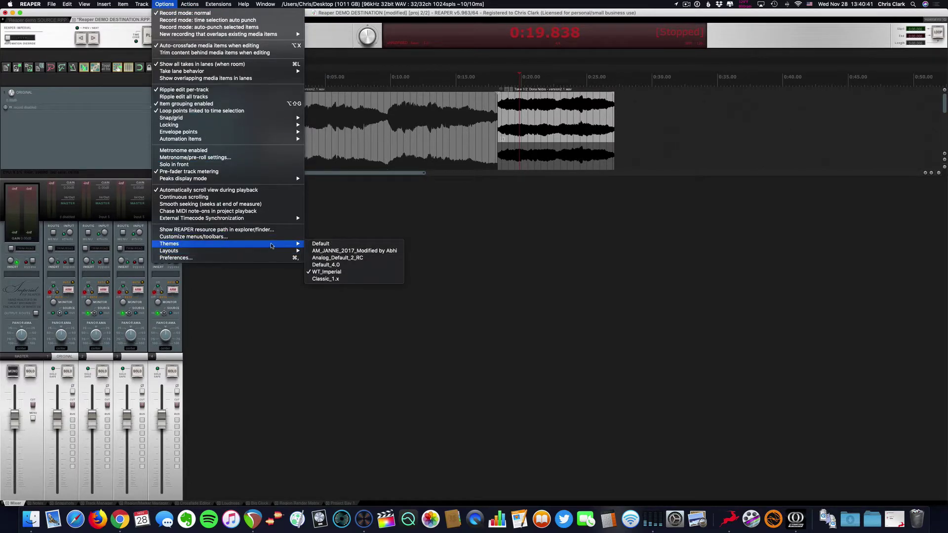
left_click(307, 244)
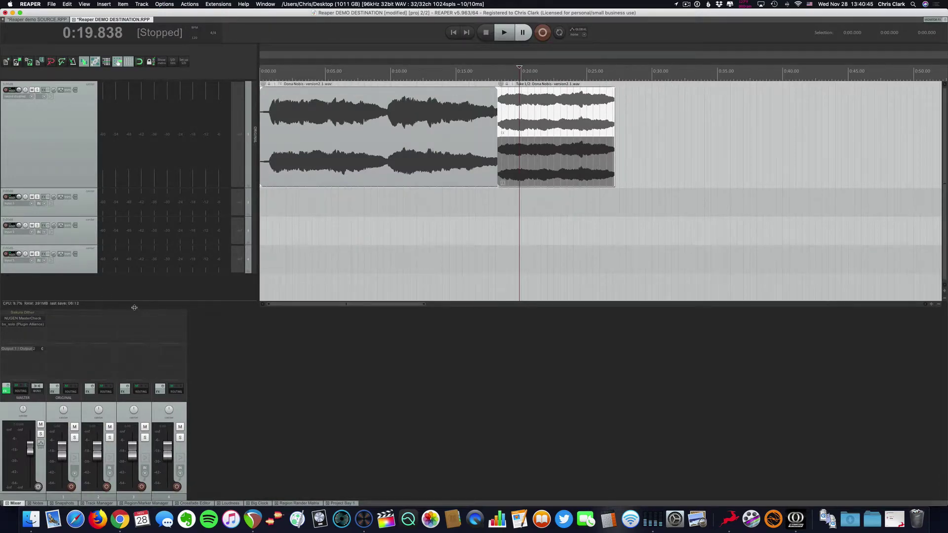
- Enlarge the mixer, select the fourth track's strip, and set the mixer layout to eb --- Strip Full Controls
left_click_drag(135, 307, 142, 218)
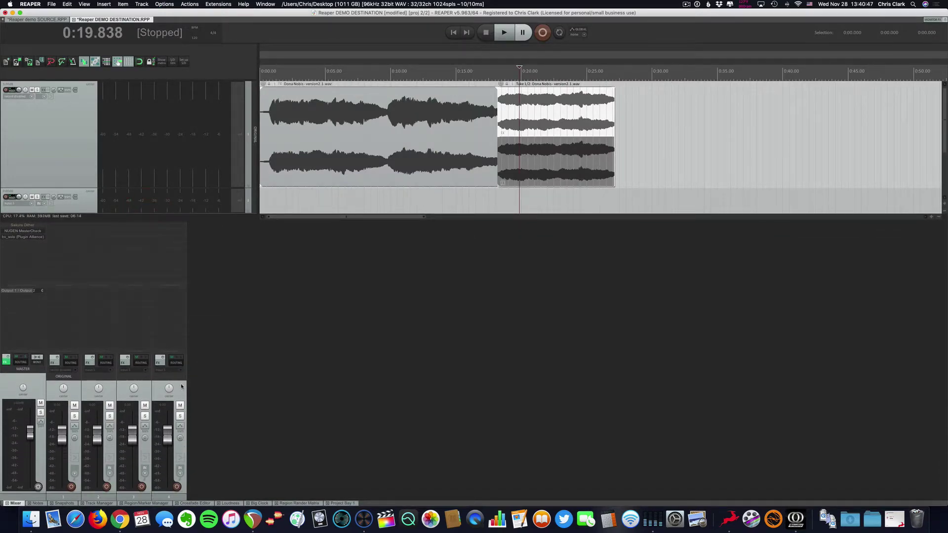
left_click(181, 386)
left_click(163, 4)
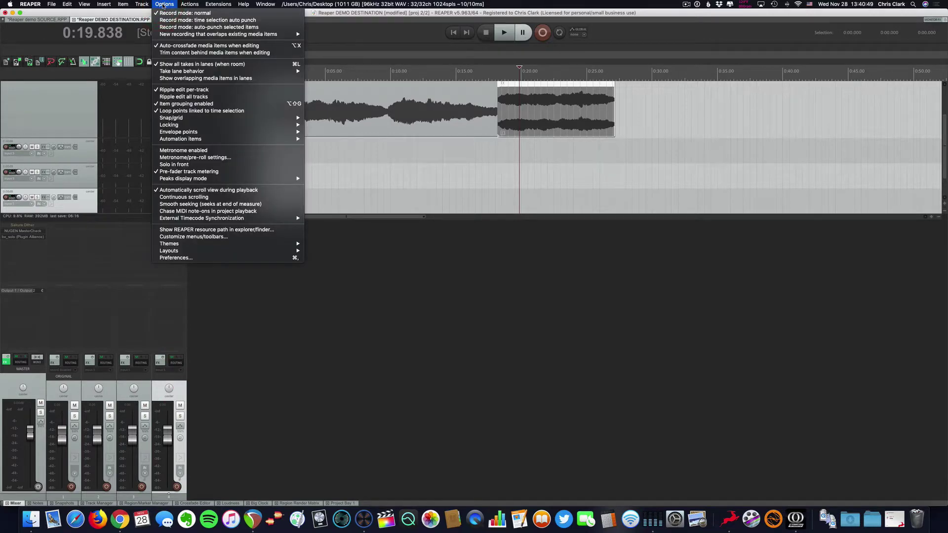
mouse_move(284, 252)
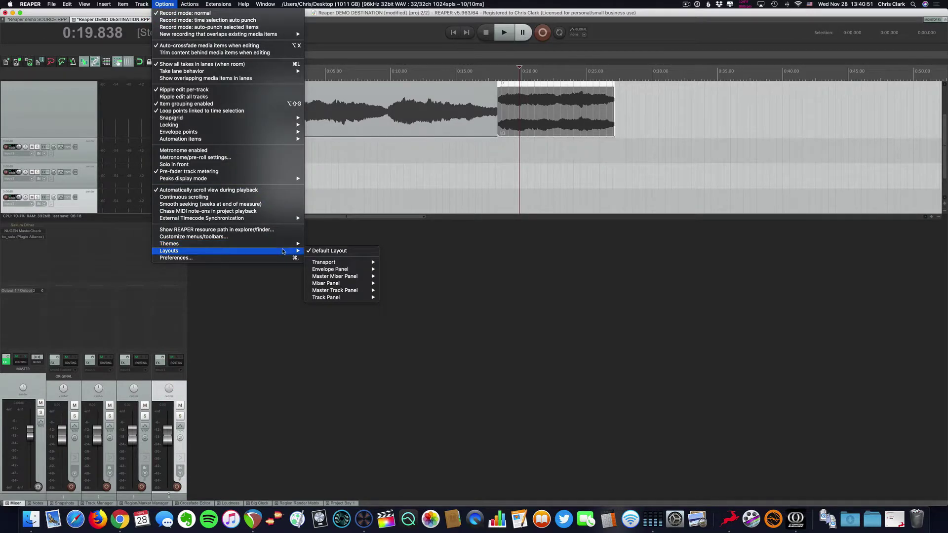
mouse_move(351, 284)
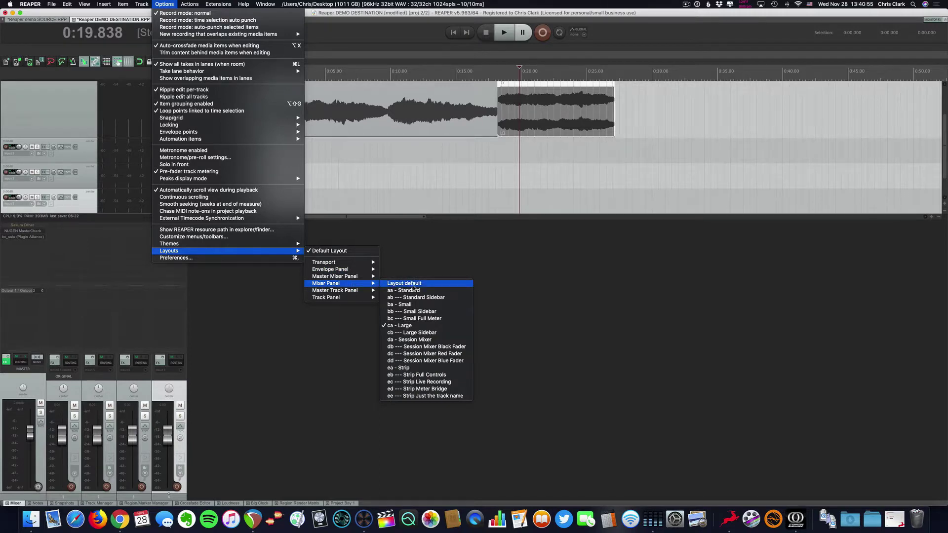
left_click(439, 376)
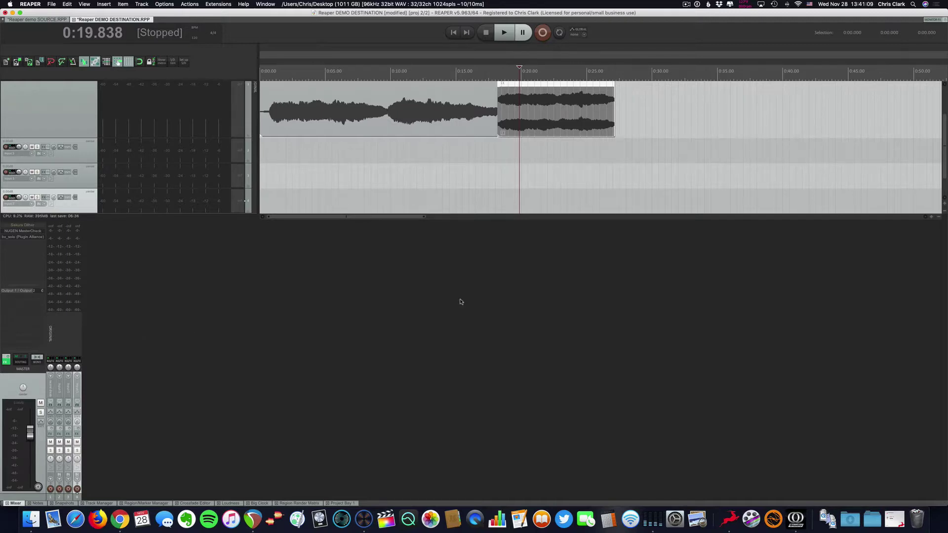
- In Chrome, reload the REAPER Videos page and expand the Useful Techniques and Editing lists
left_click(124, 520)
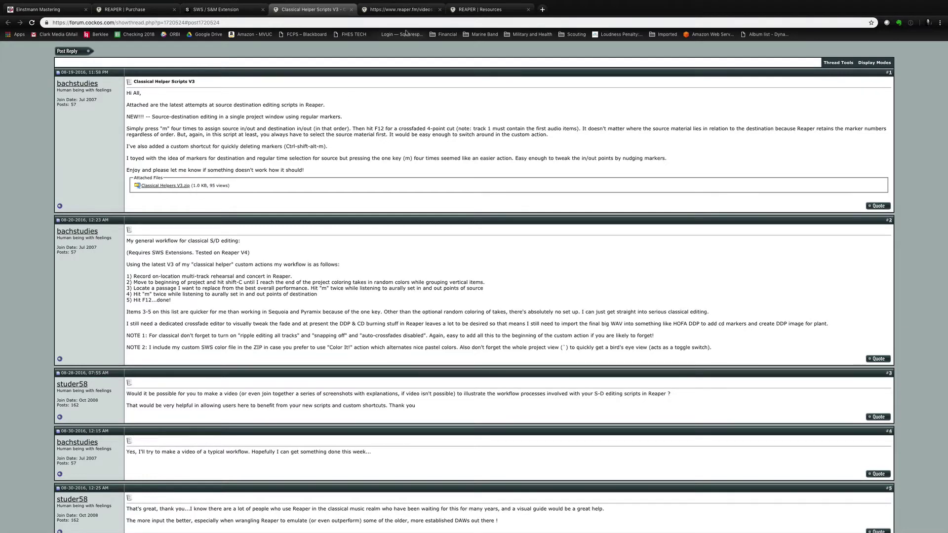
left_click(407, 12)
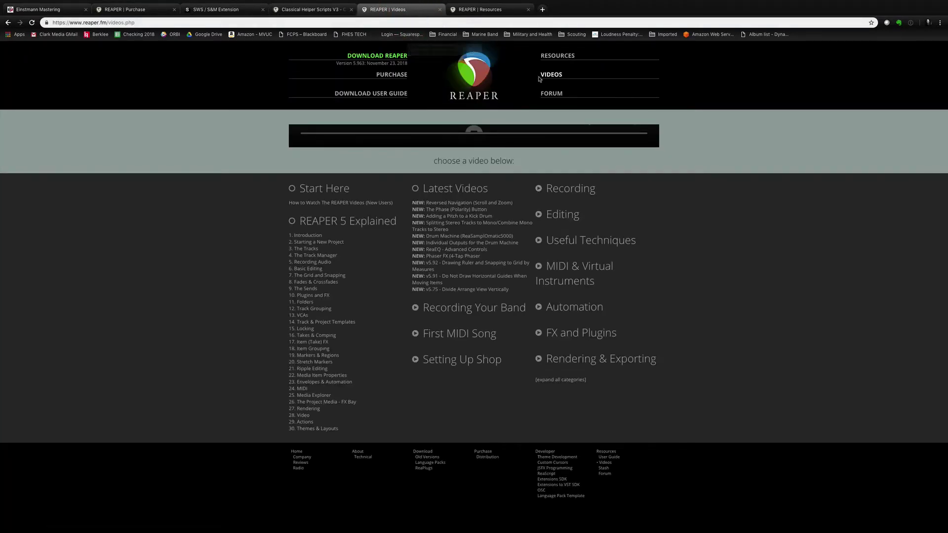
left_click(557, 78)
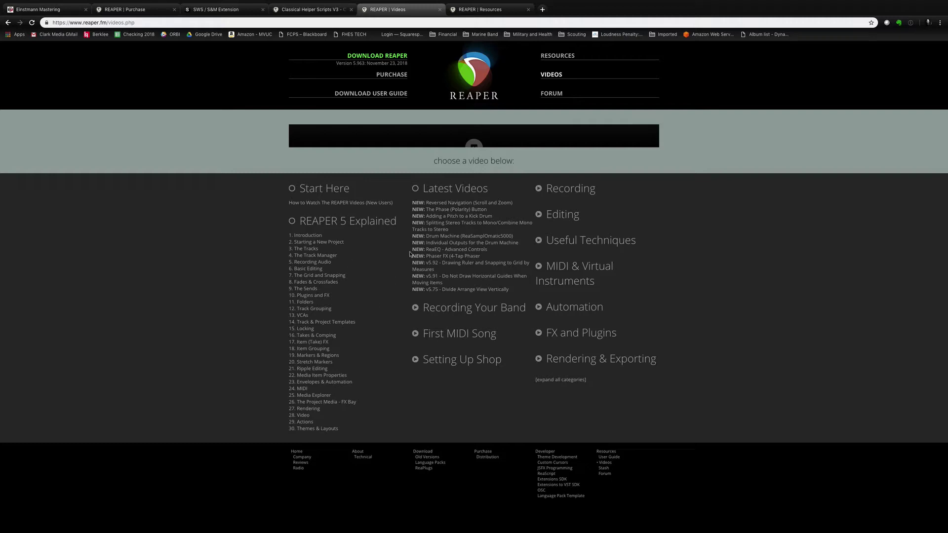
left_click(560, 241)
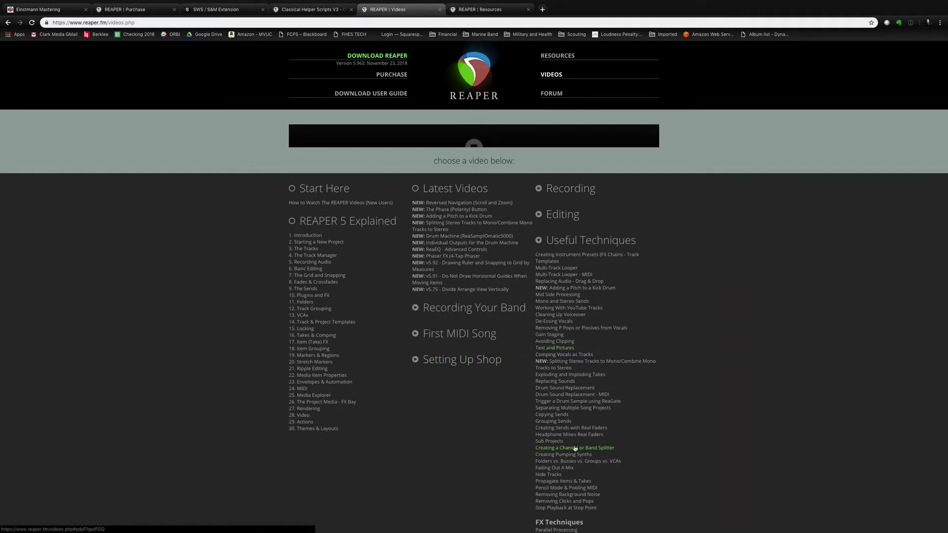
left_click(558, 215)
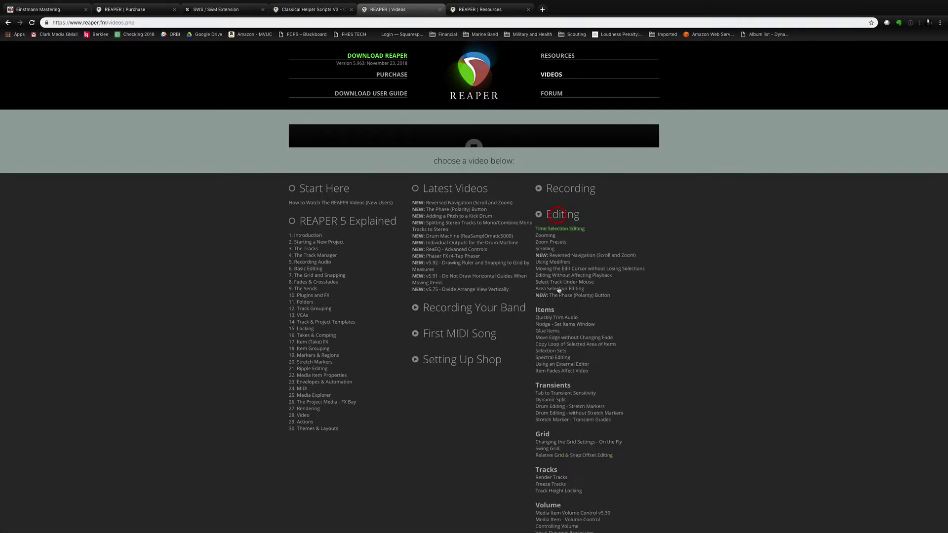
scroll(565, 461, "down", 6)
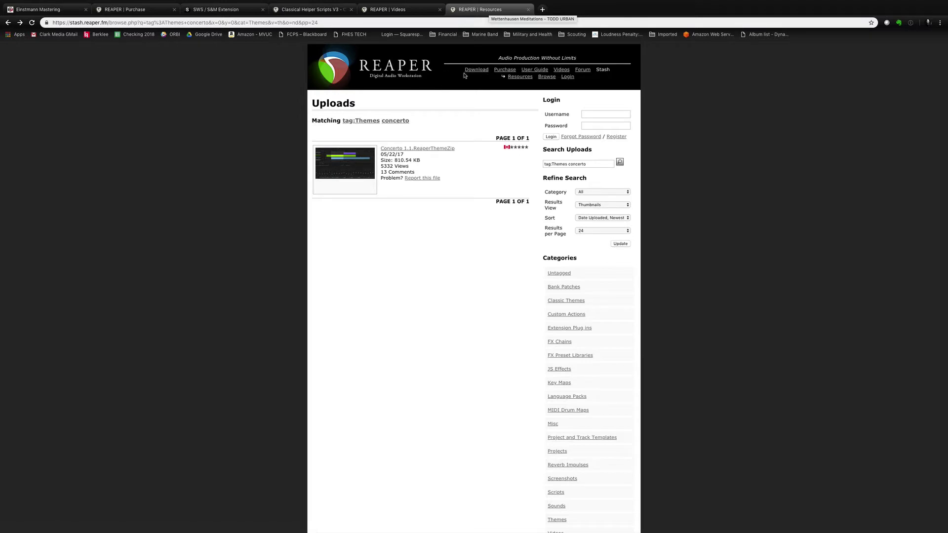
- Open the Concerto 1.1 theme page, view its screenshot full size, then close it
left_click(402, 149)
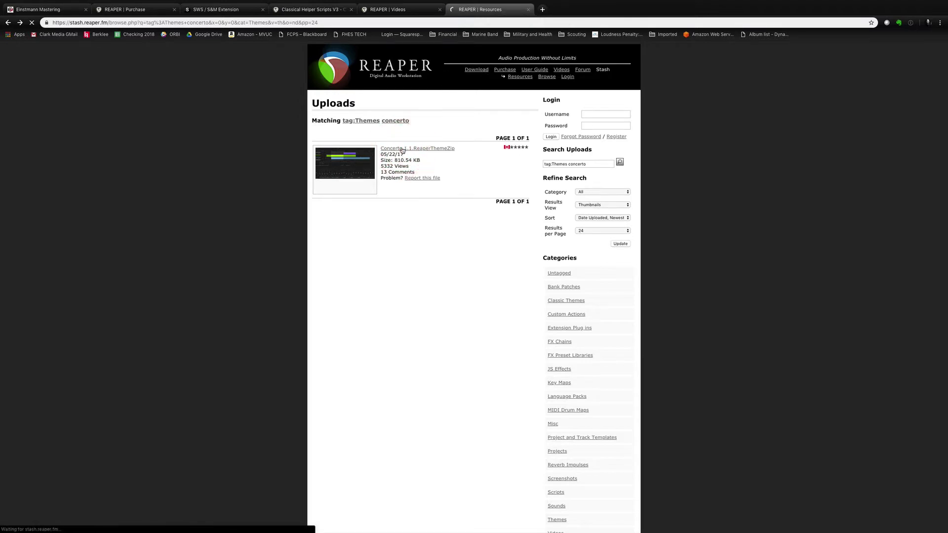
left_click(347, 385)
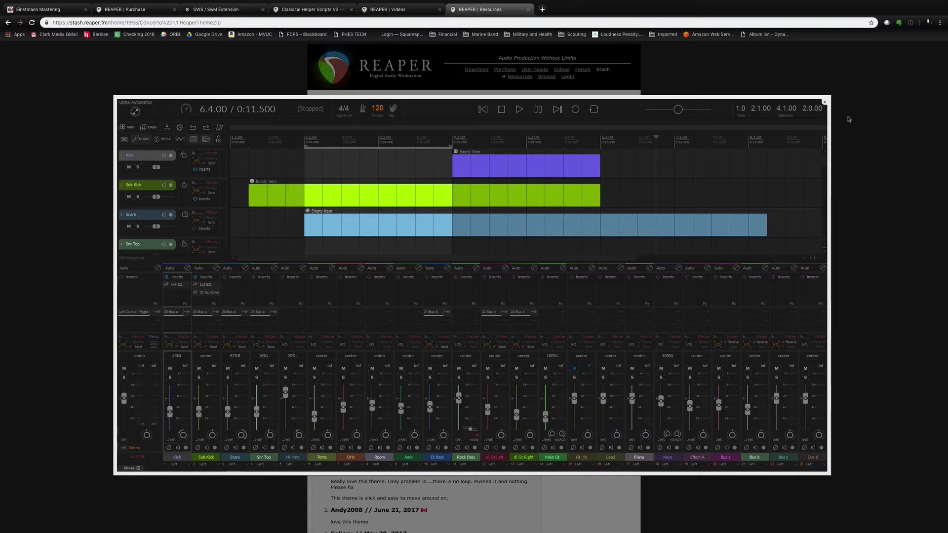
left_click(826, 103)
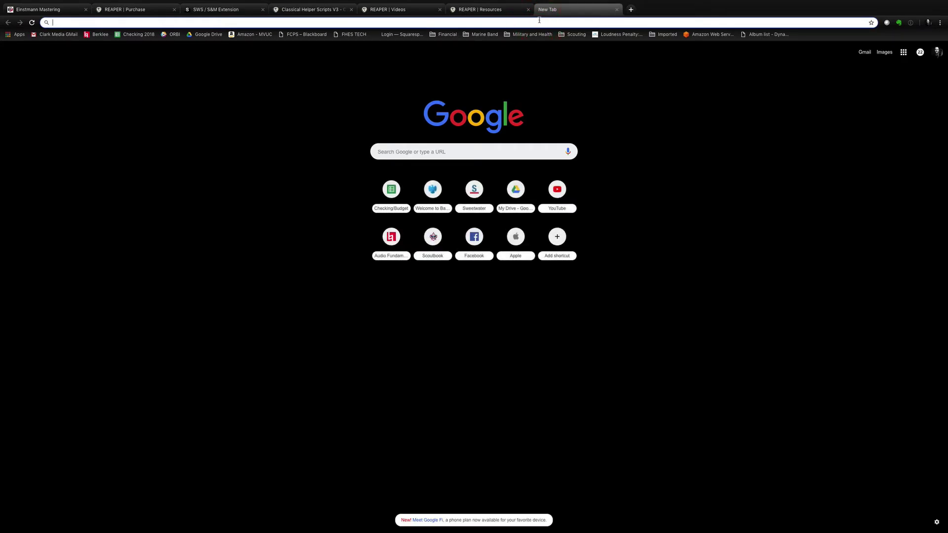
- Load reaperblog.net and scroll down through the latest post cards
type("reaper")
key("Return")
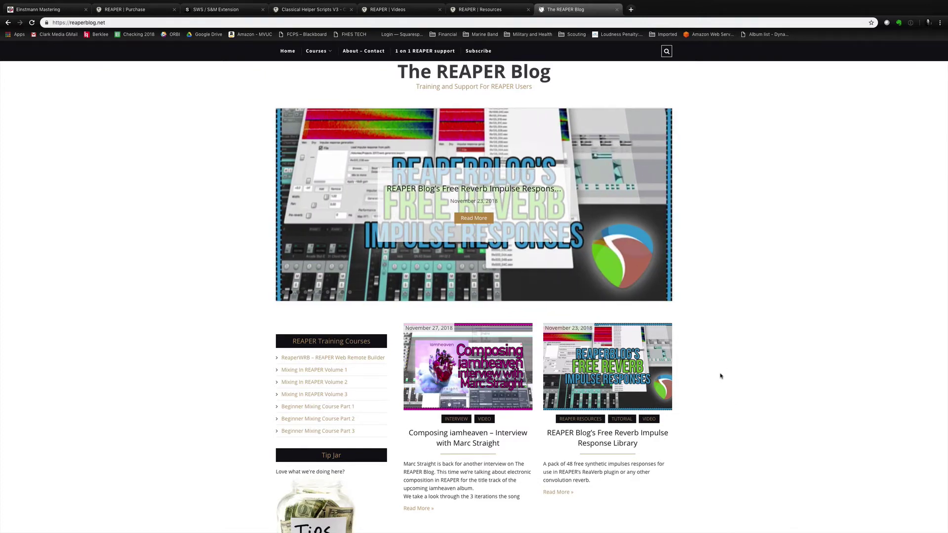
scroll(721, 377, "down", 2)
scroll(721, 376, "down", 3)
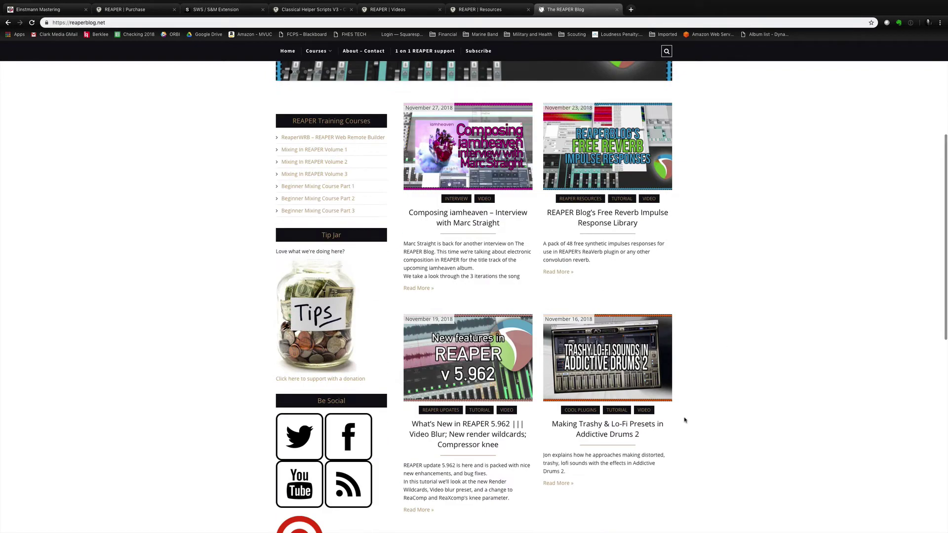
scroll(702, 420, "down", 1)
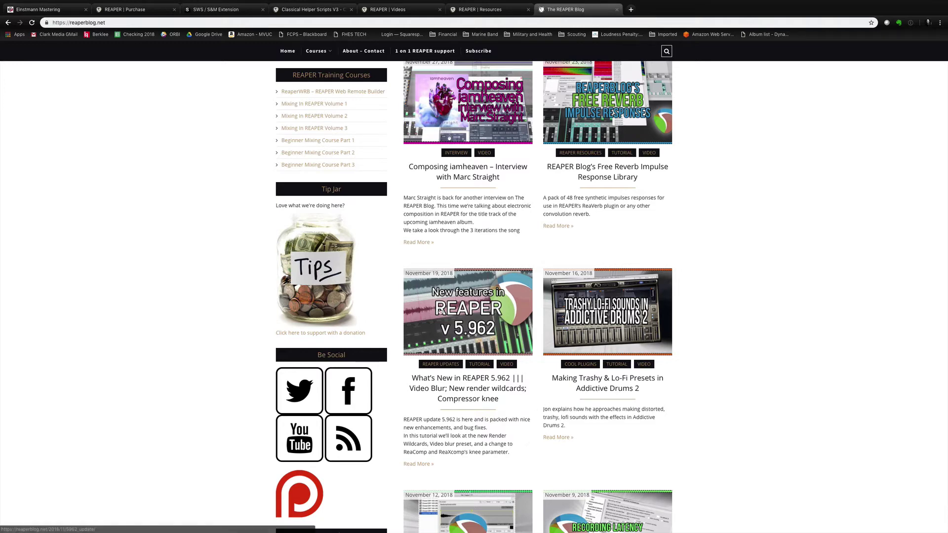
scroll(439, 324, "down", 3)
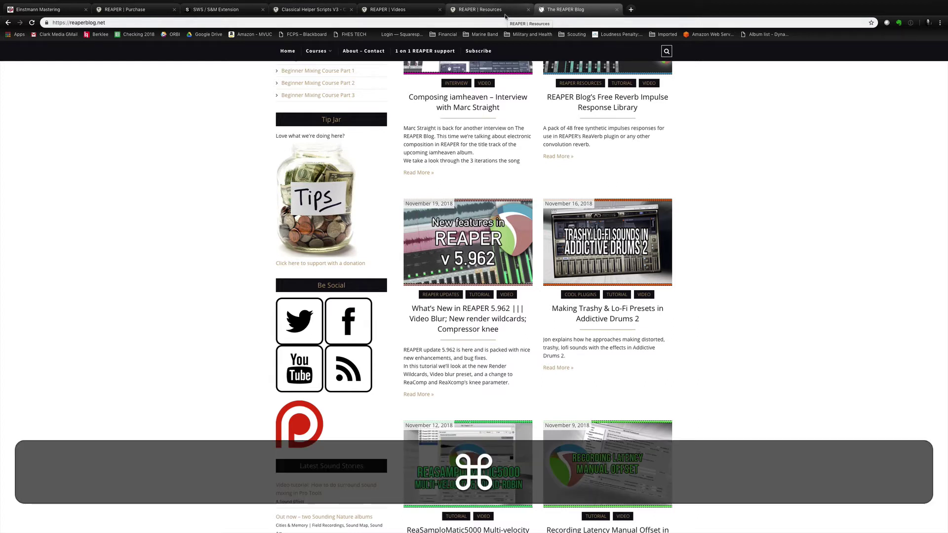
- Return to REAPER, select track 1, and show its later item as a spectrogram
key("super+Tab")
key("super+Tab")
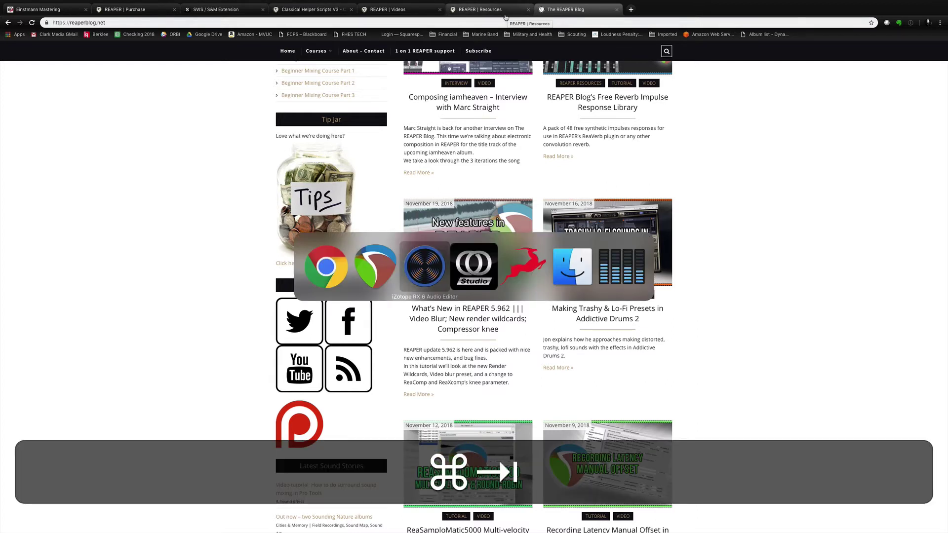
left_click(381, 255)
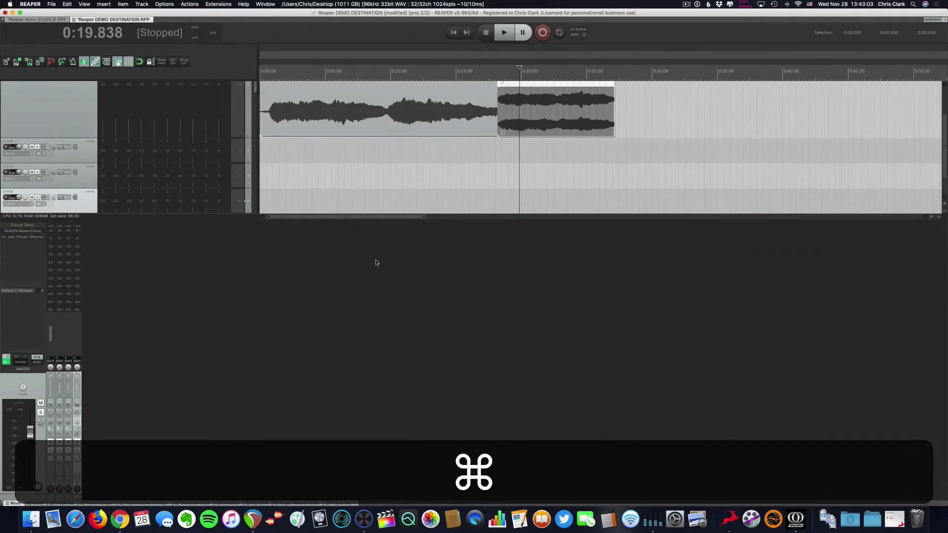
left_click(83, 109)
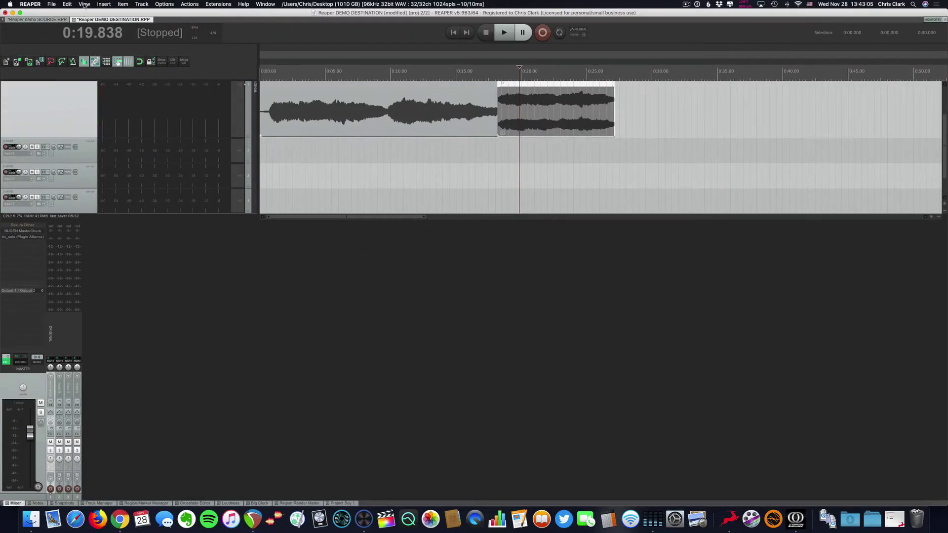
left_click(103, 5)
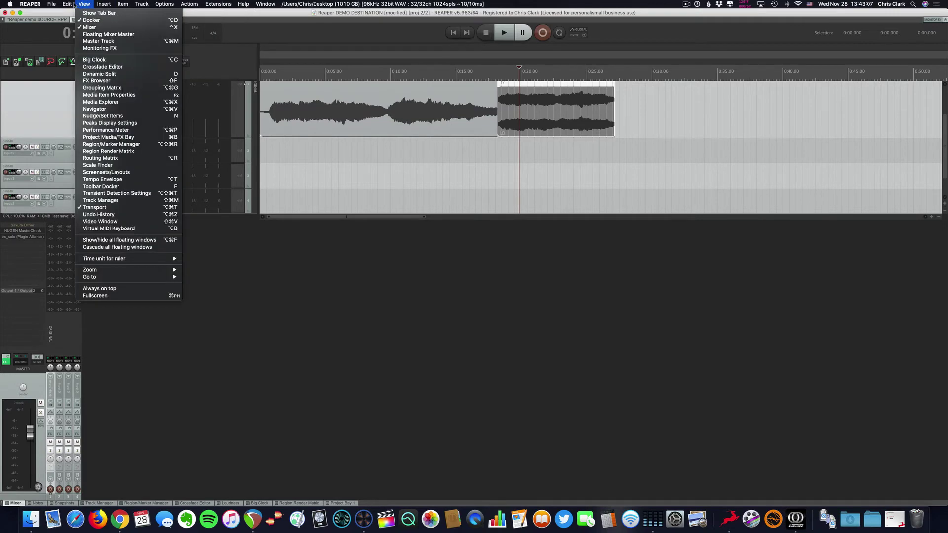
mouse_move(56, 4)
mouse_move(125, 4)
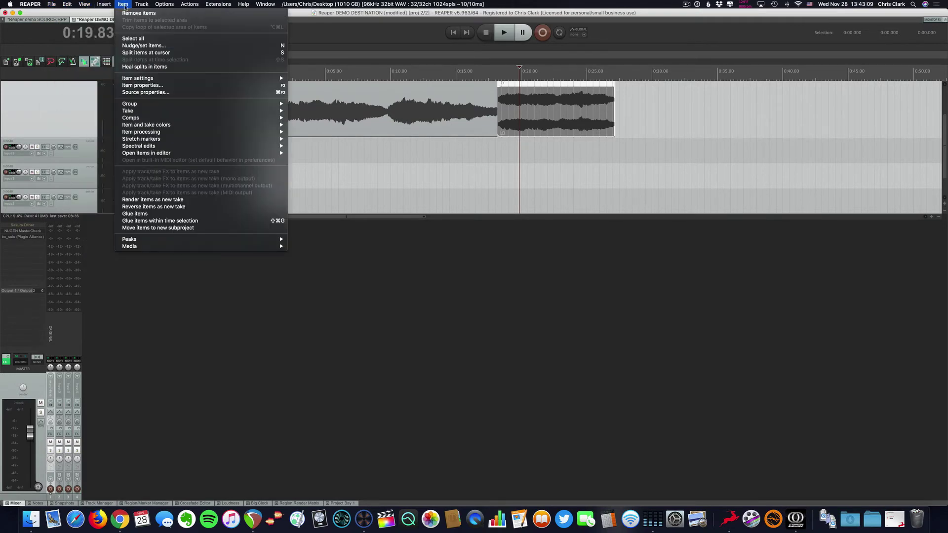
mouse_move(212, 147)
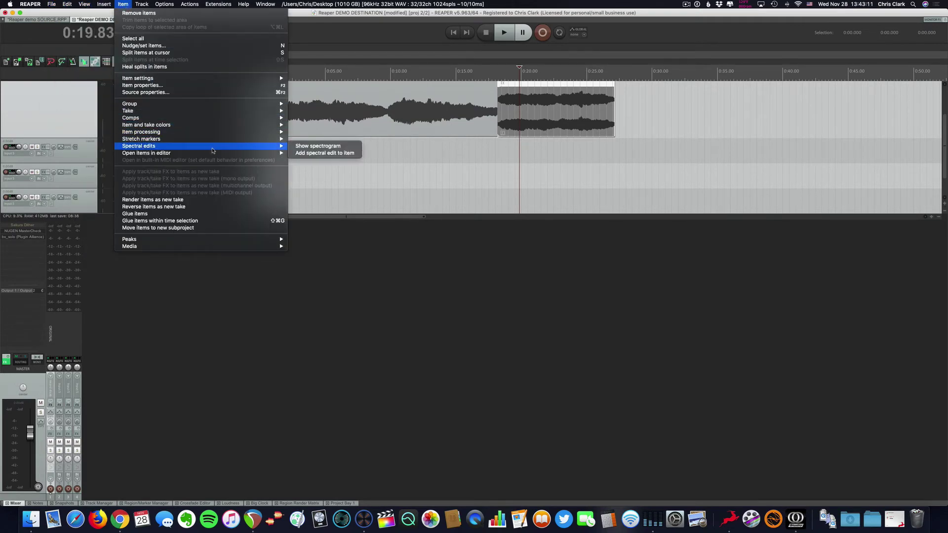
left_click(294, 146)
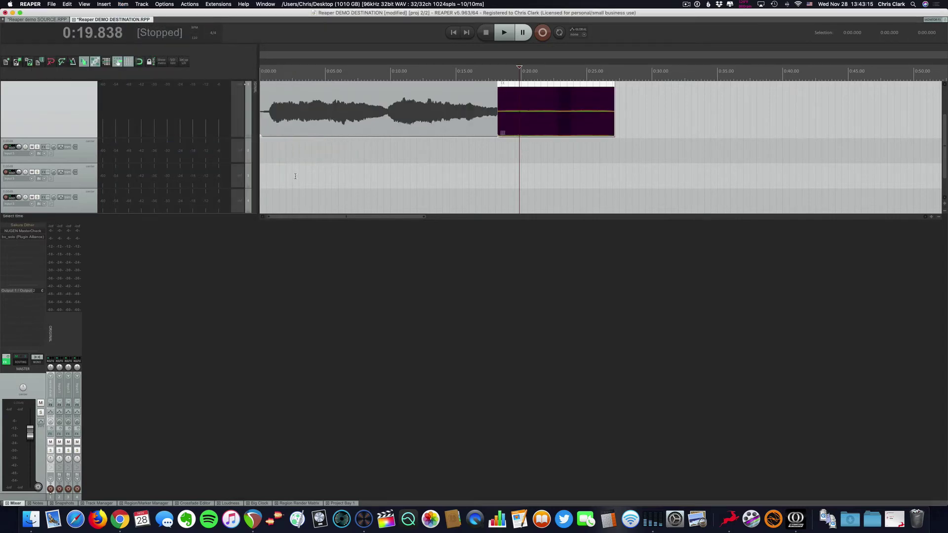
- Expand track 1 to fill the arrange view and place the play cursor near 0:07.9
scroll(543, 120, "up", 10)
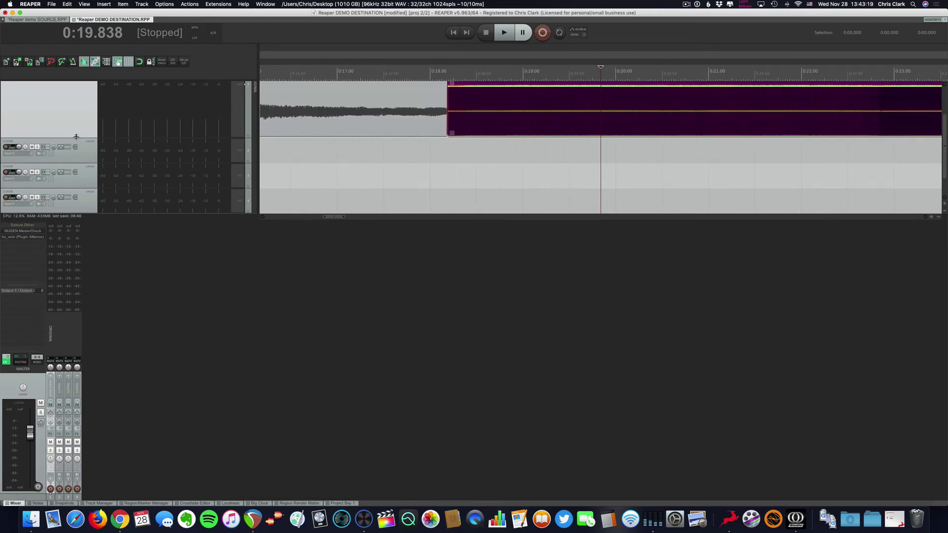
left_click_drag(77, 138, 77, 163)
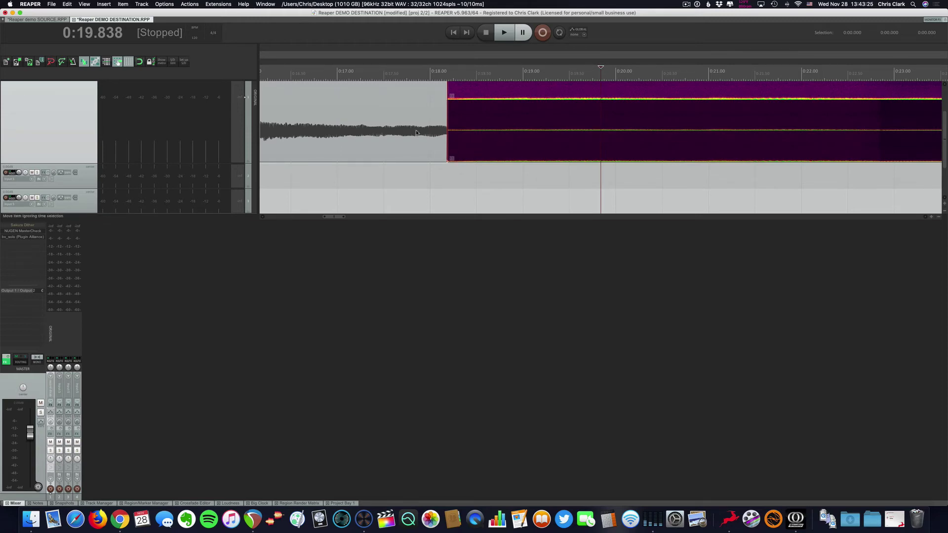
scroll(448, 155, "down", 5)
key("grave")
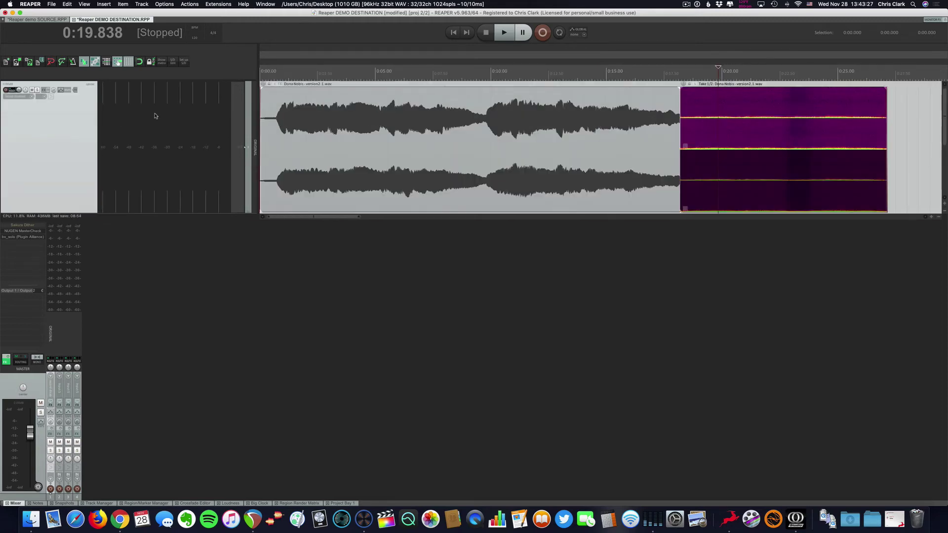
left_click(438, 102)
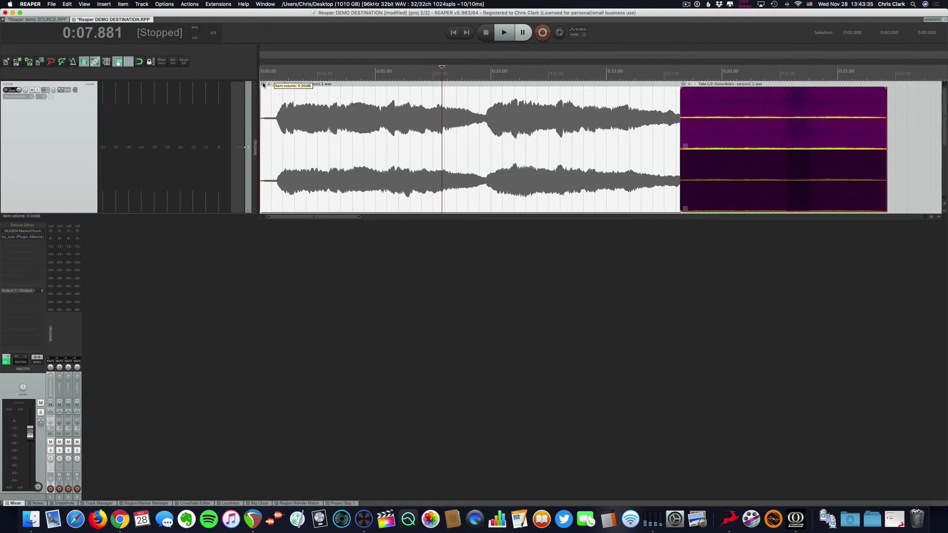
- Lower the Dona Nobis item about 6 dB and add VST3: FabFilter Pro-R as a take effect
left_click_drag(273, 93, 286, 118)
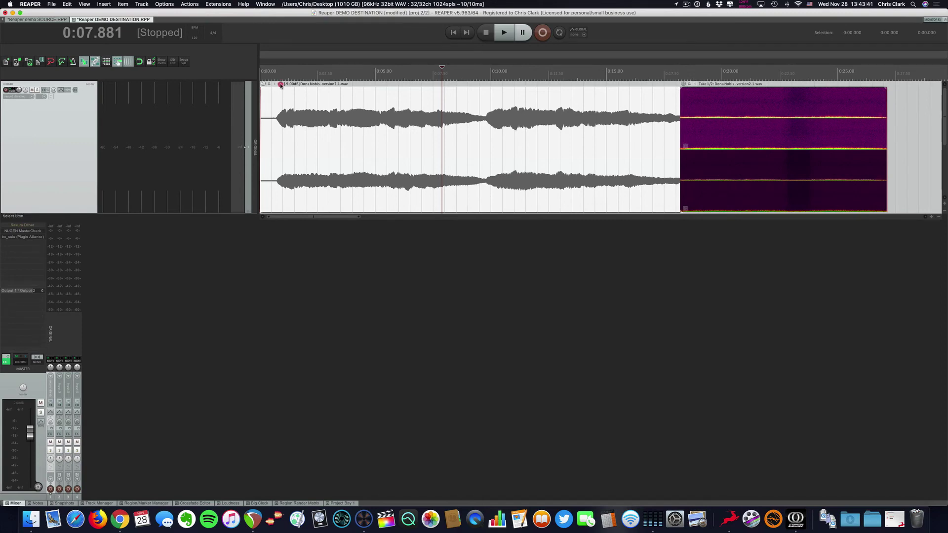
left_click(281, 85)
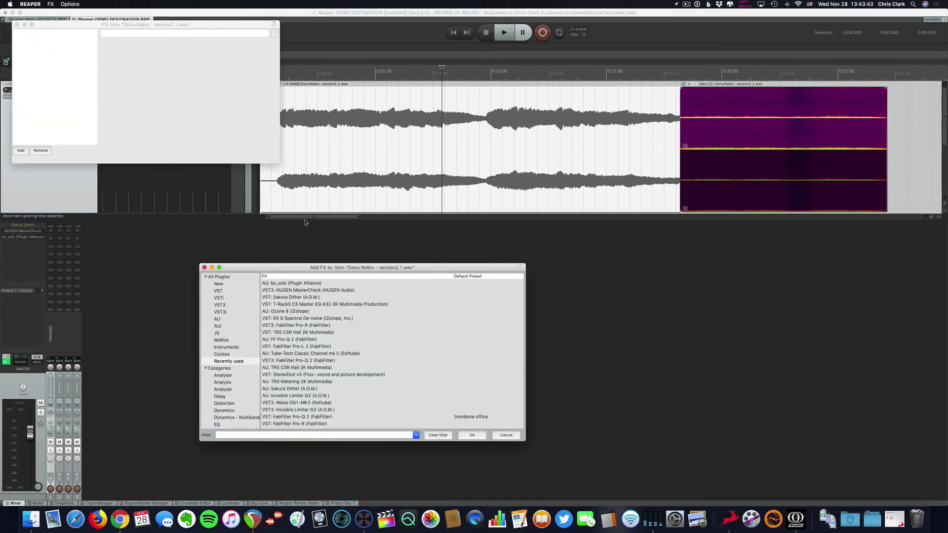
left_click(22, 151)
left_click(285, 326)
left_click(467, 436)
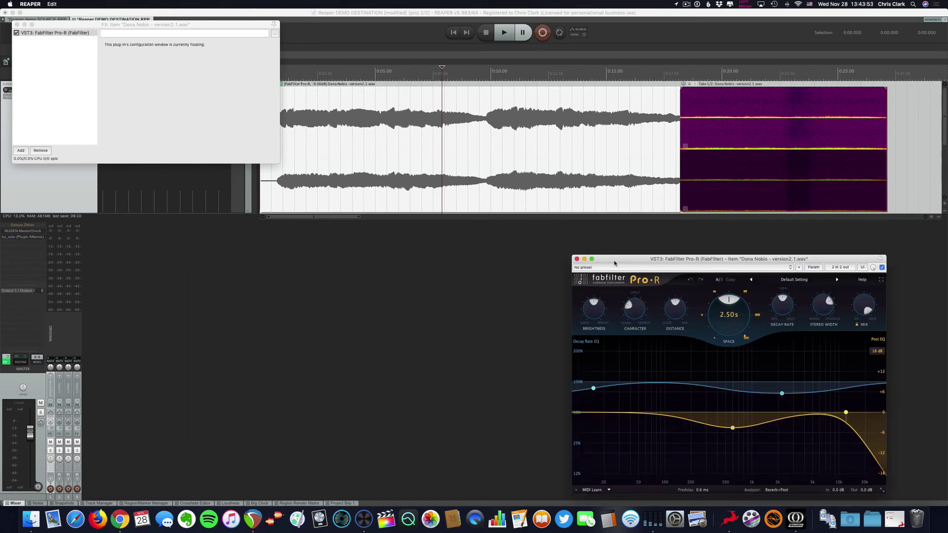